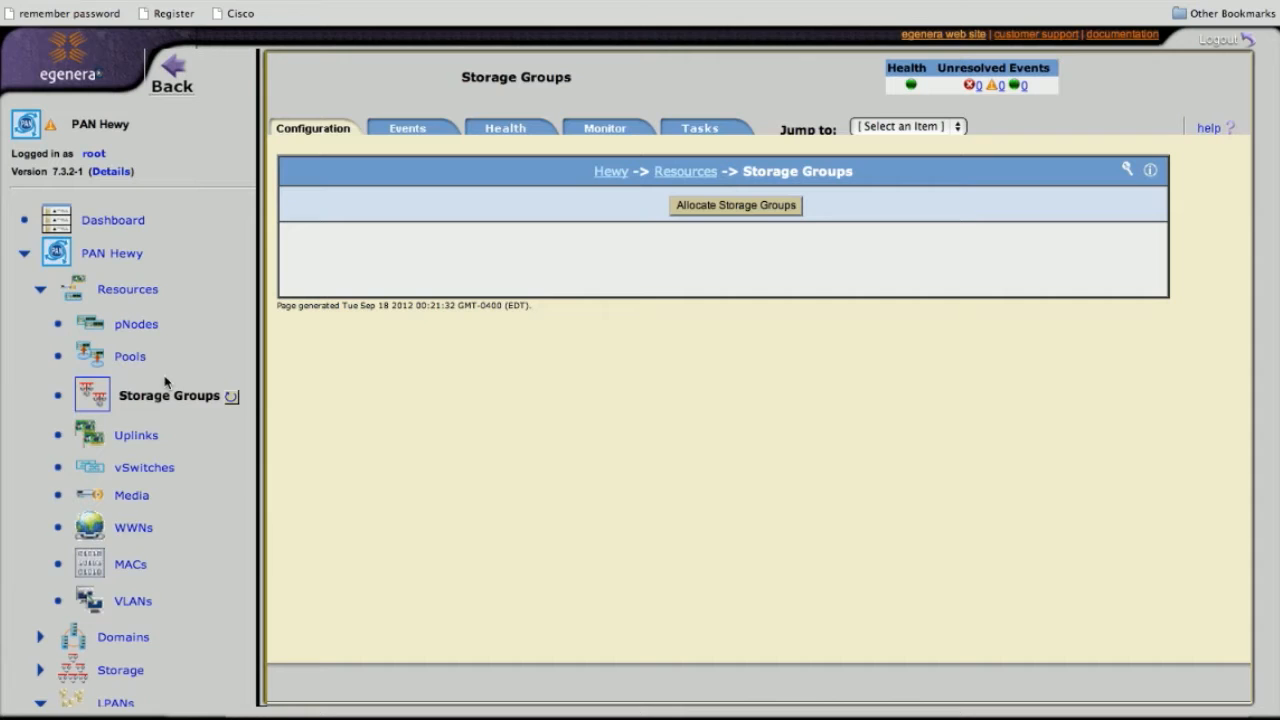
Reload the Storage Groups page, then go to Storage > SANs for PAN Hewy
scroll(166, 381, "down", 5)
scroll(166, 381, "up", 3)
scroll(166, 381, "down", 4)
scroll(166, 297, "up", 1)
left_click(40, 375)
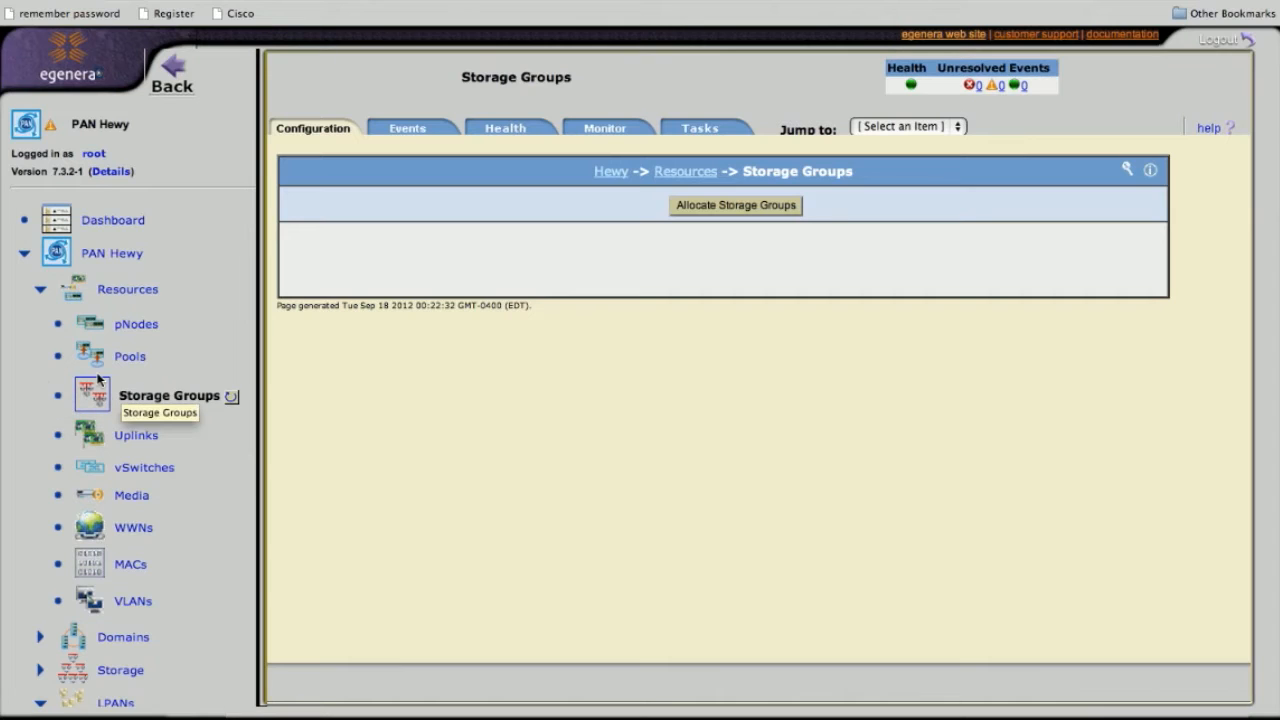
scroll(95, 410, "down", 3)
scroll(95, 410, "down", 3)
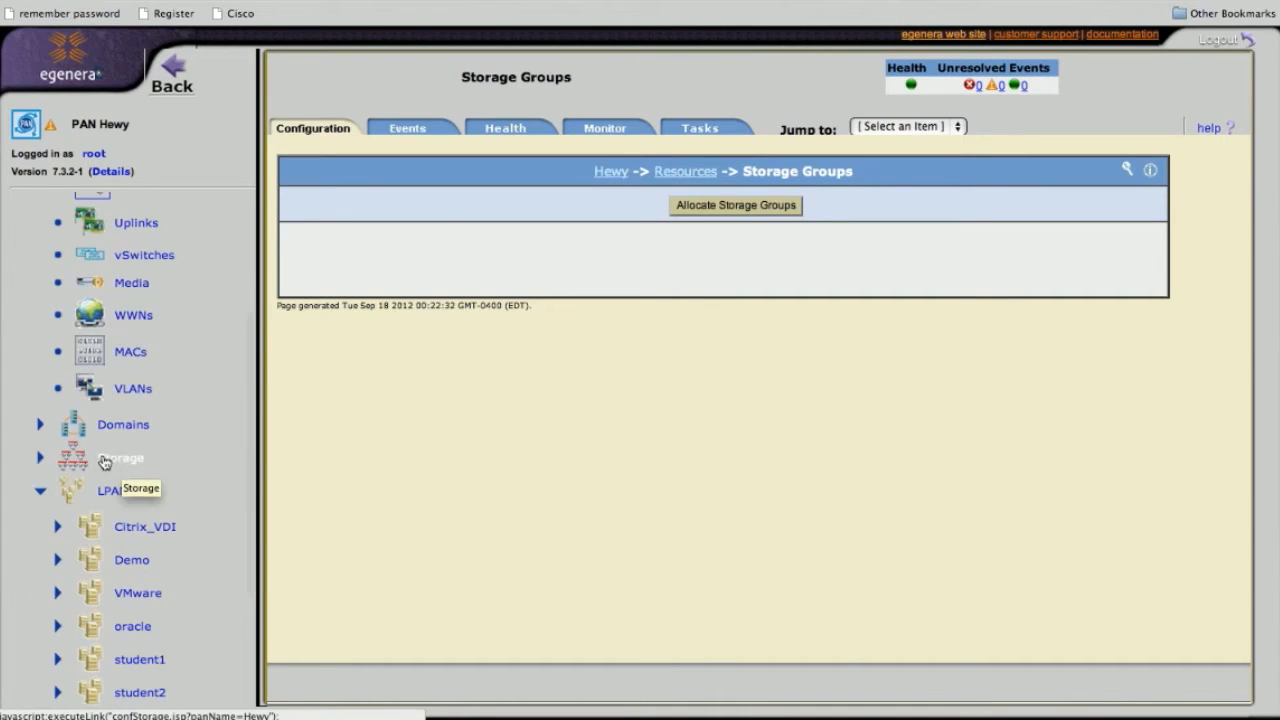
left_click(41, 458)
left_click(128, 499)
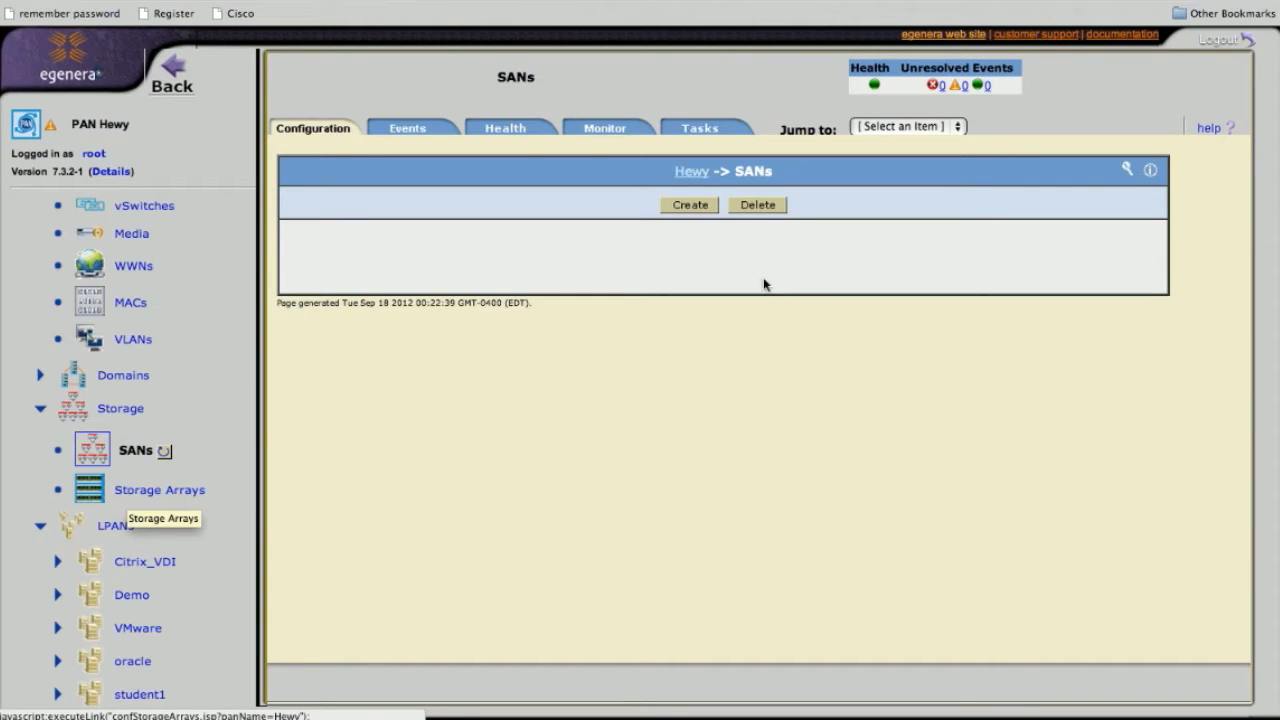
Create a SAN named Production_SAN with vSwitches fc-s1-3 and fc-s2-3, fabric type Mirrored
left_click(688, 206)
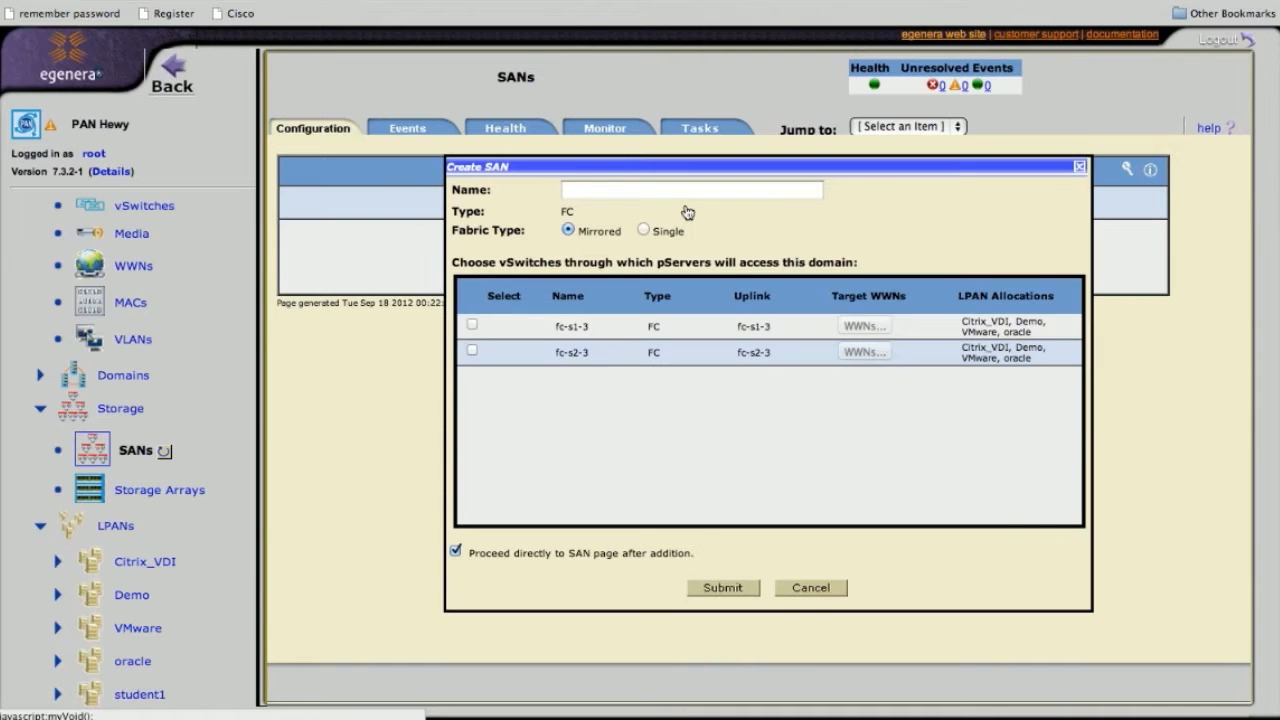
left_click(472, 325)
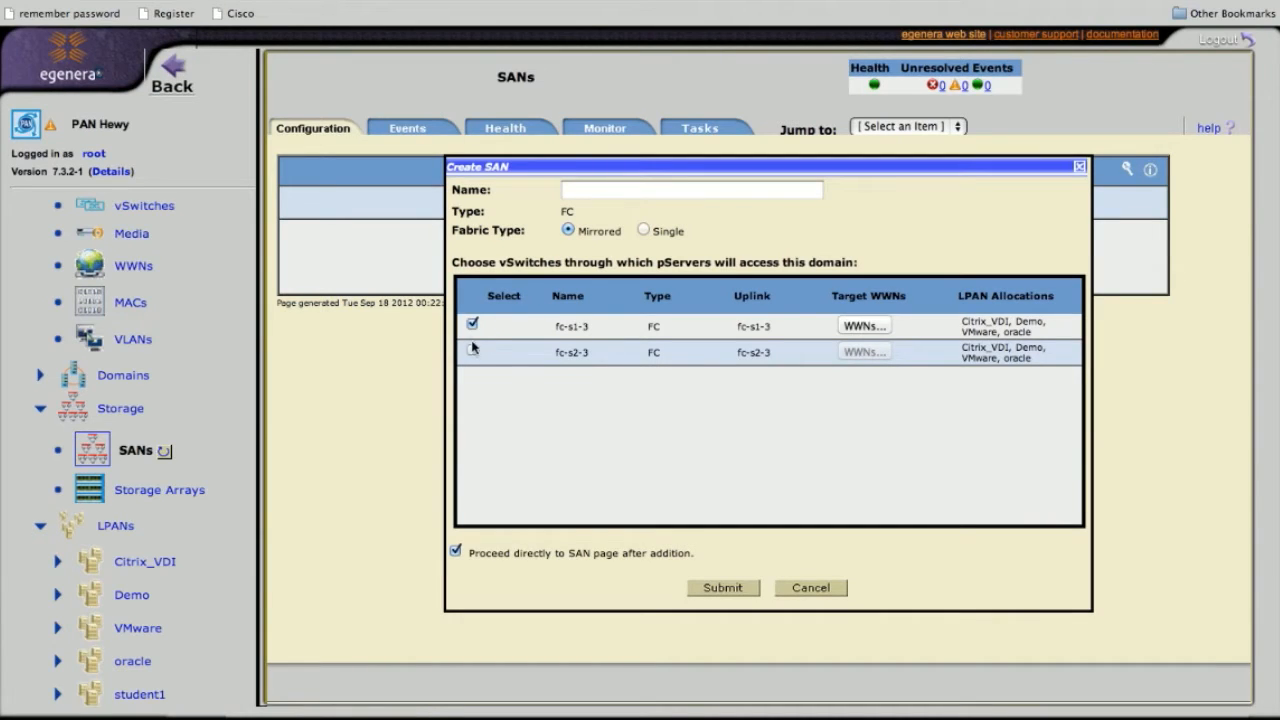
left_click(472, 350)
left_click(617, 191)
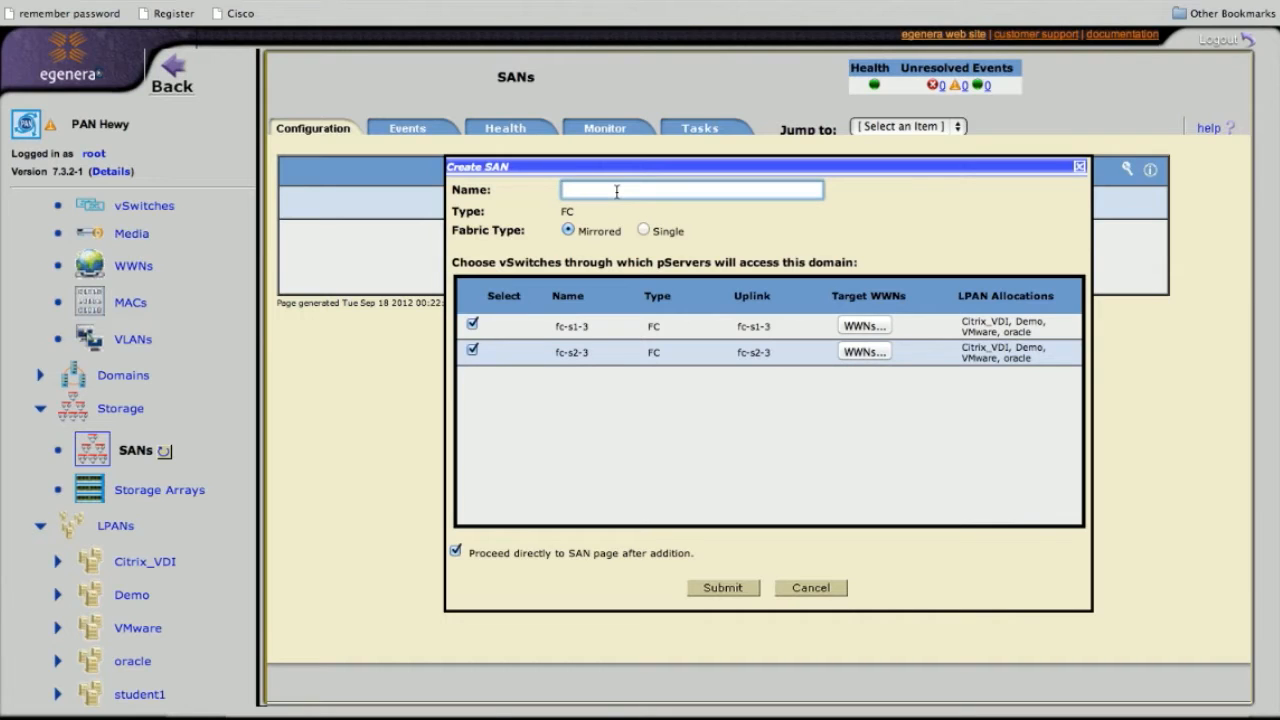
type("Pro")
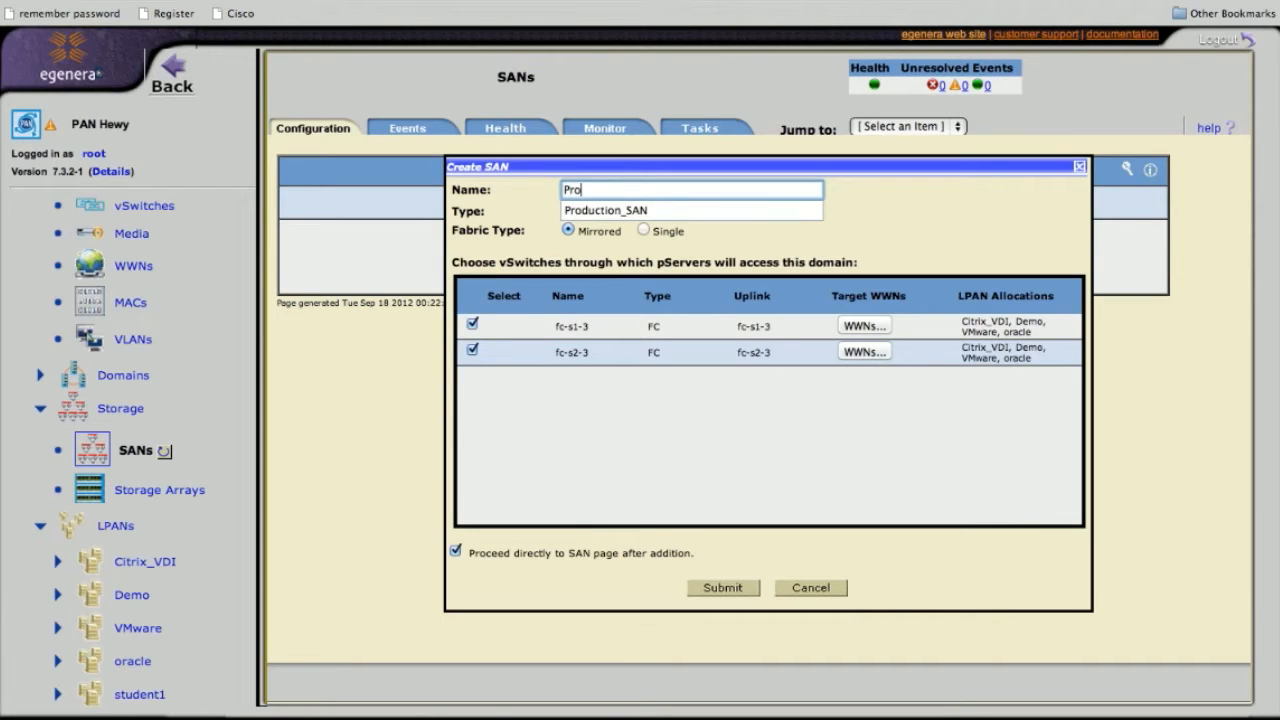
left_click(627, 212)
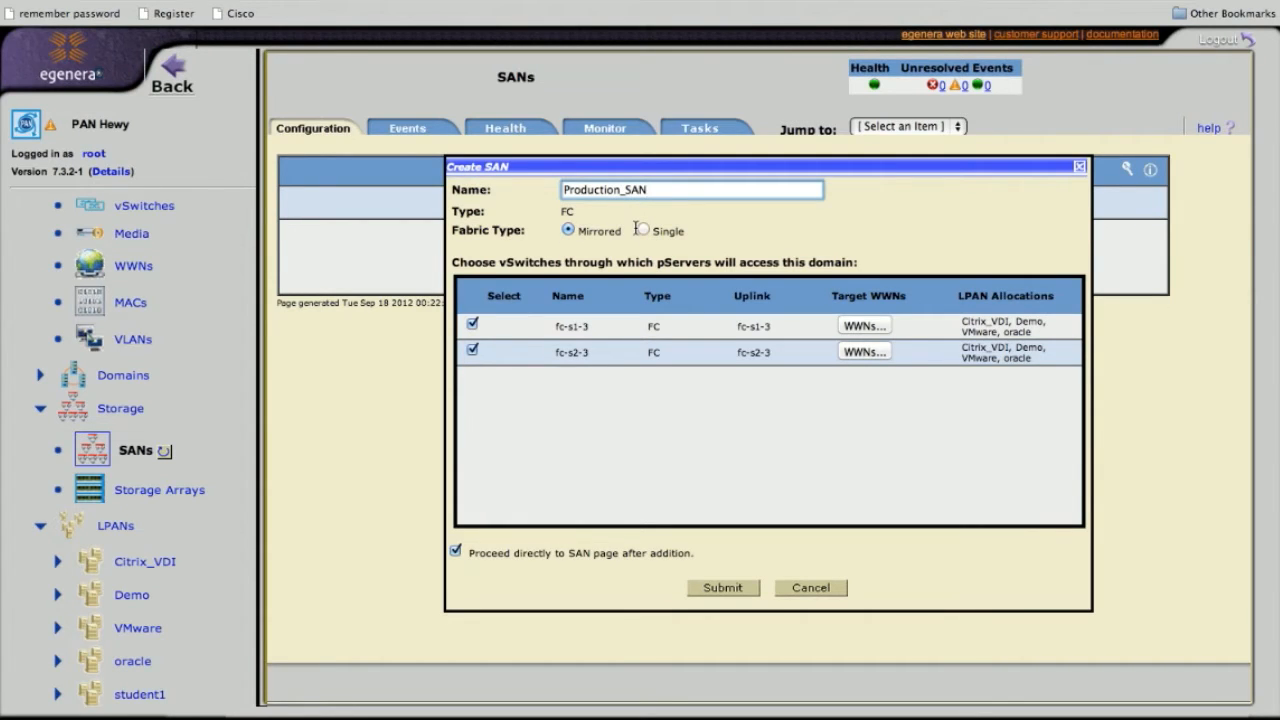
left_click(642, 230)
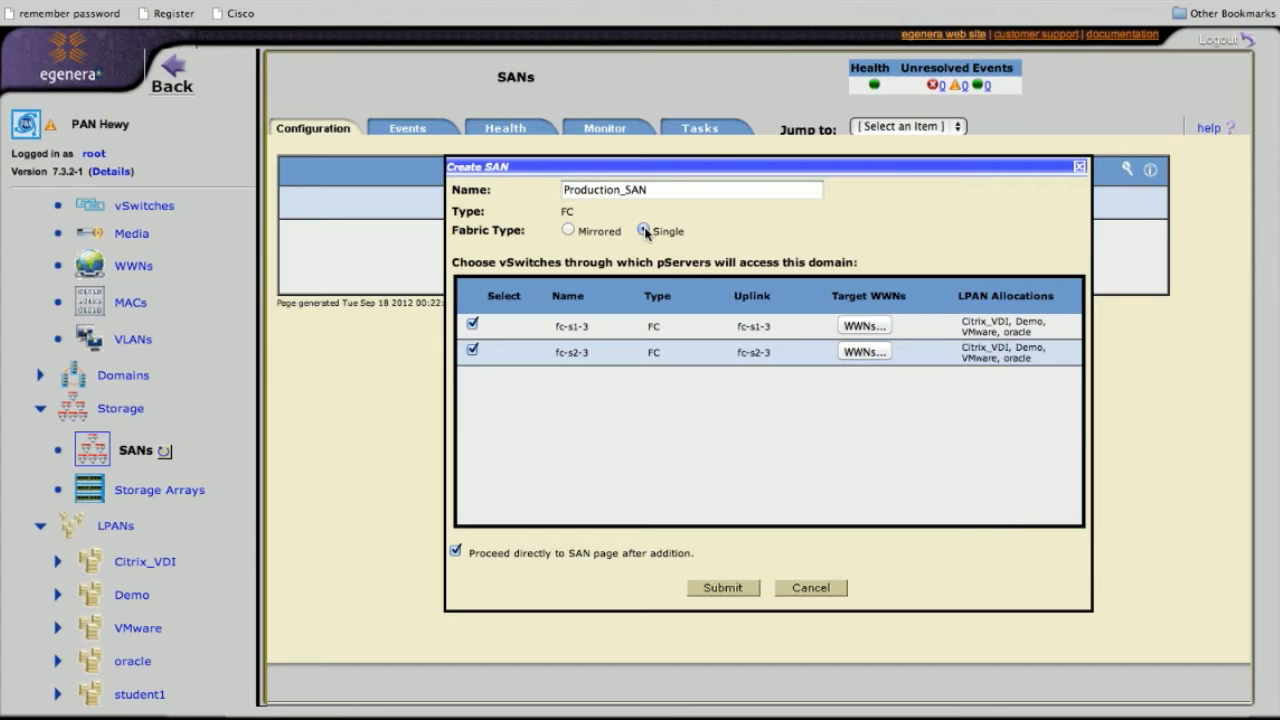
left_click(473, 350)
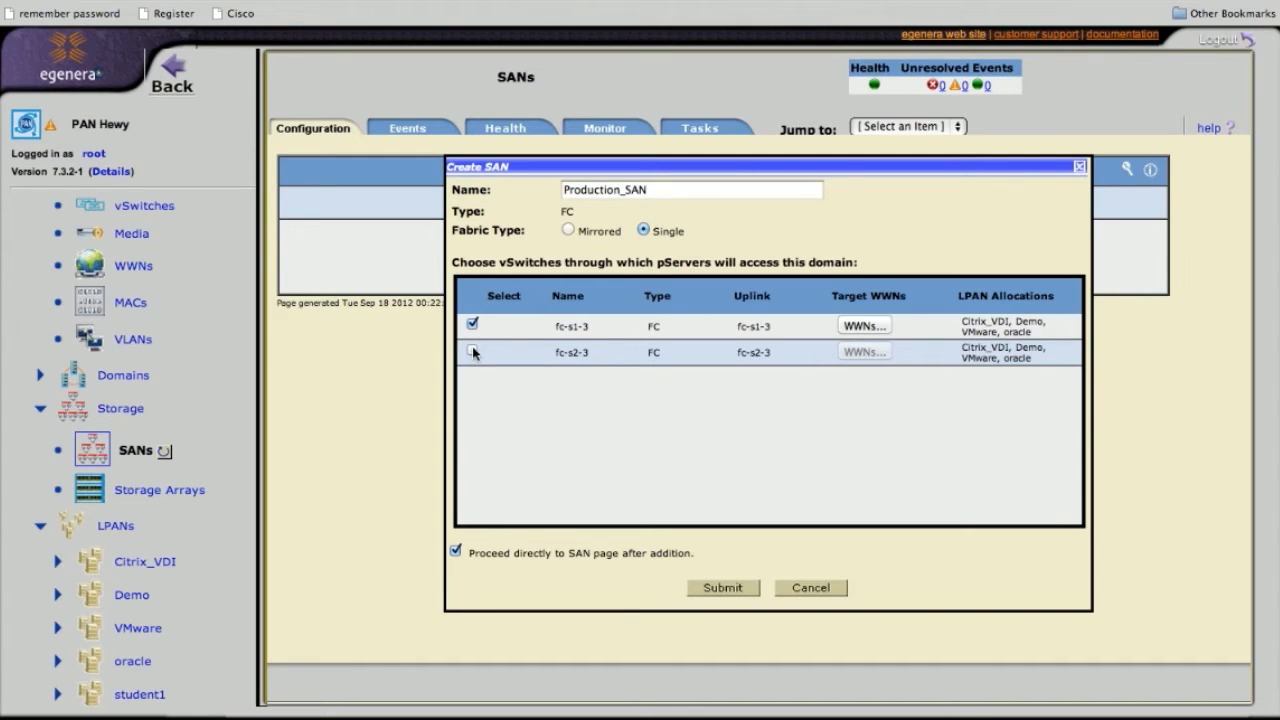
left_click(473, 352)
left_click(568, 230)
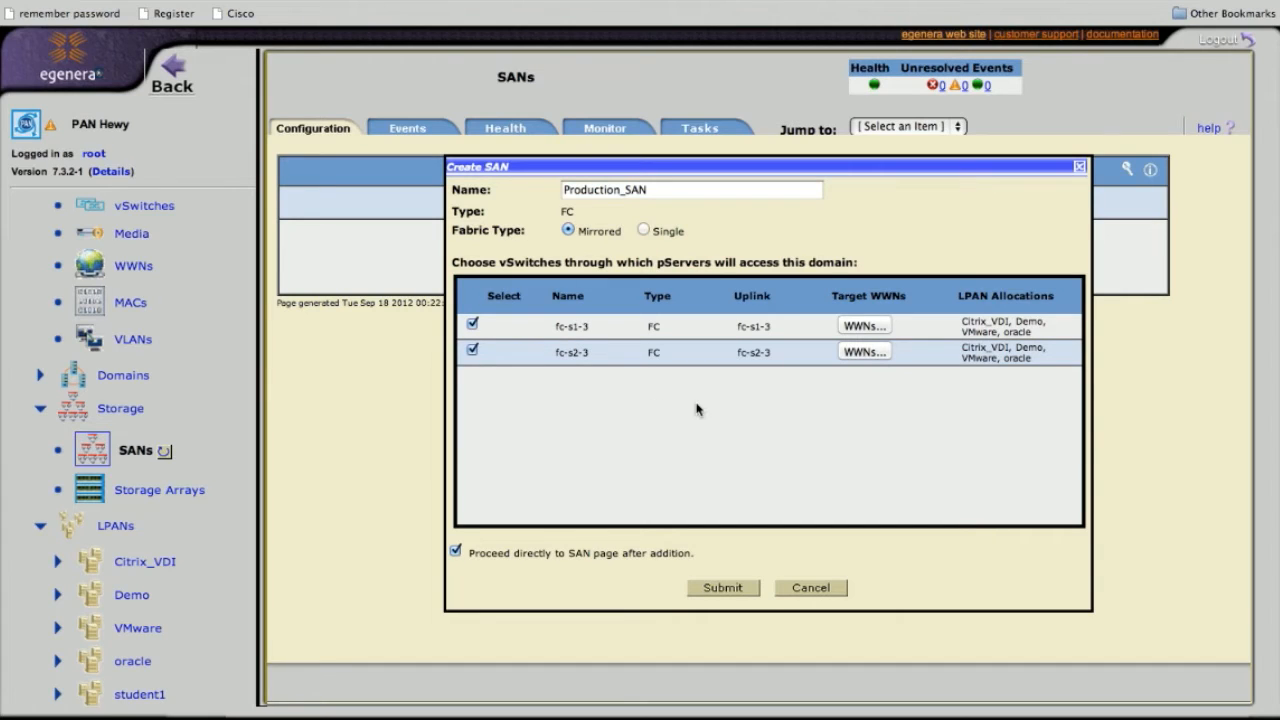
Assign target WWN 50:00:09:72:08:3b:d5:19 to vSwitch fc-s1-3
left_click(857, 327)
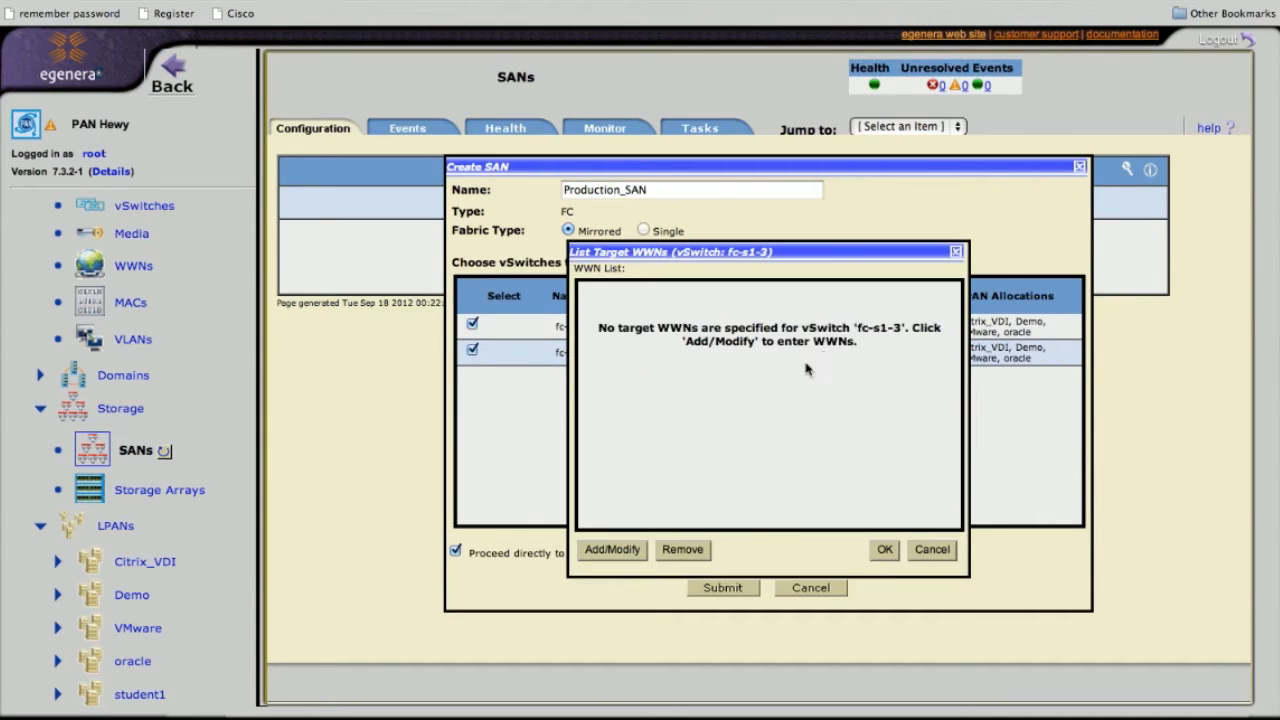
left_click(615, 549)
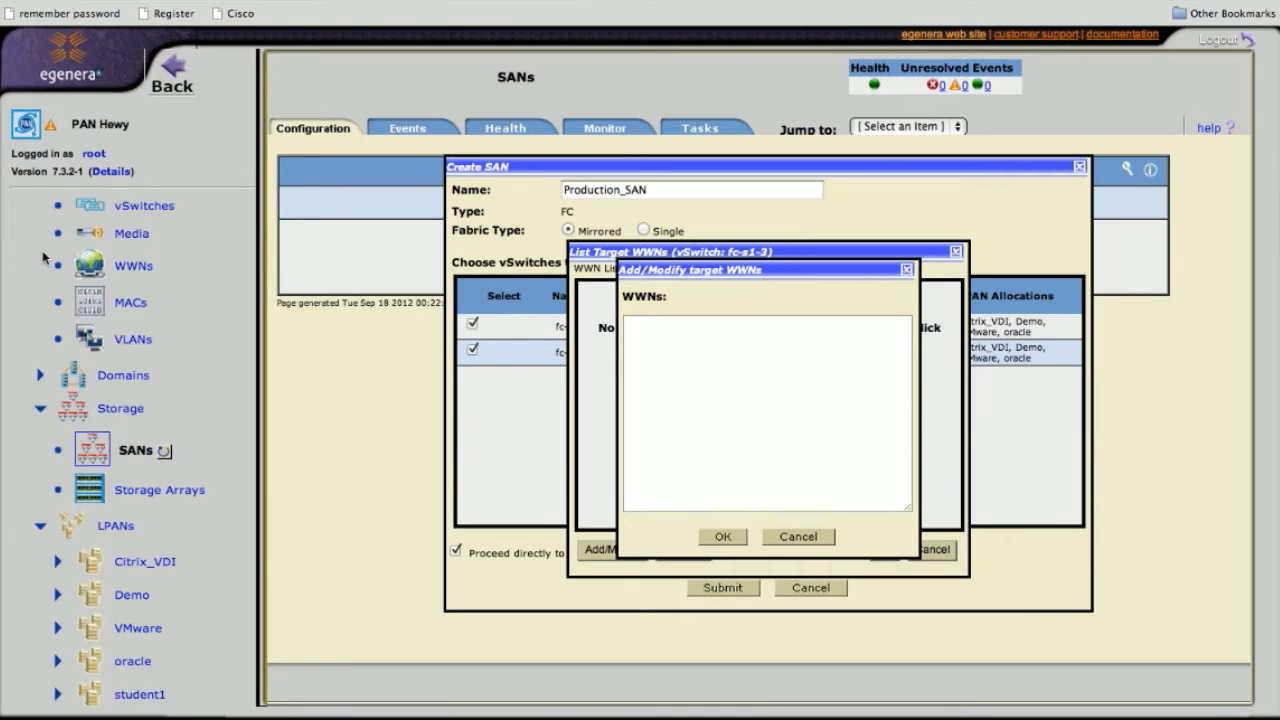
left_click(736, 339)
type("50:00:09:72:08:3b:d5:19")
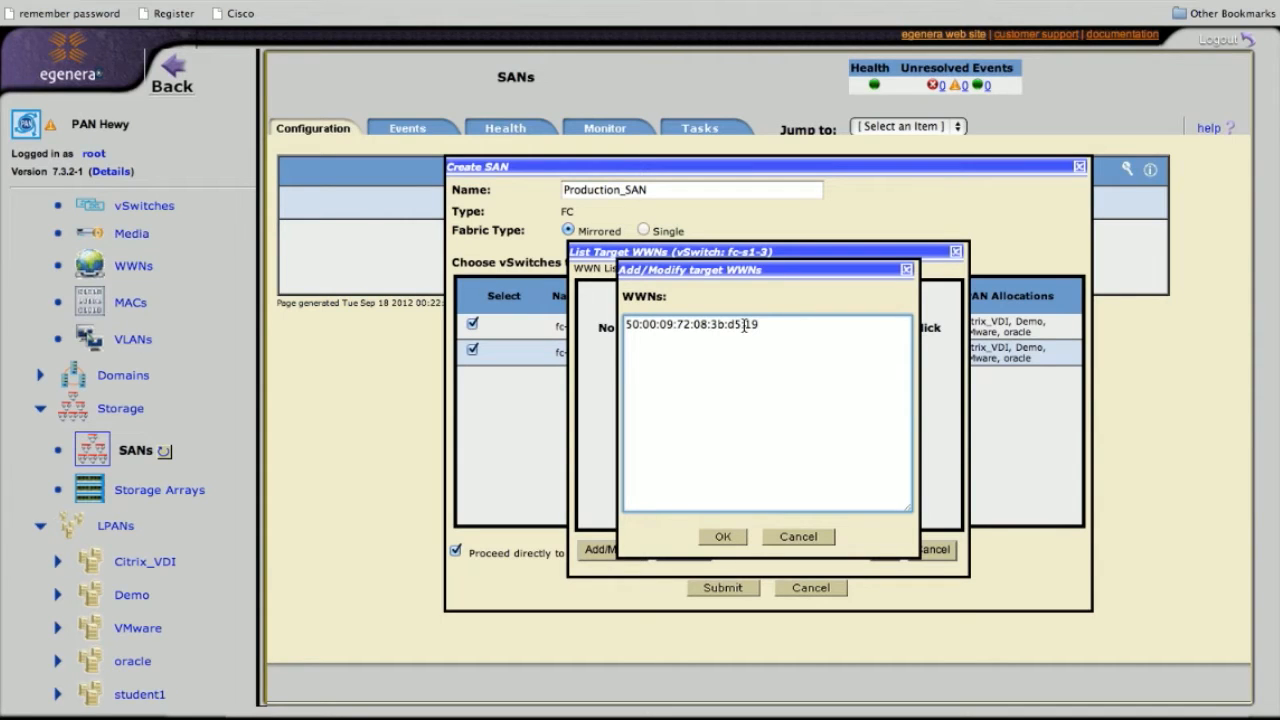
left_click(724, 538)
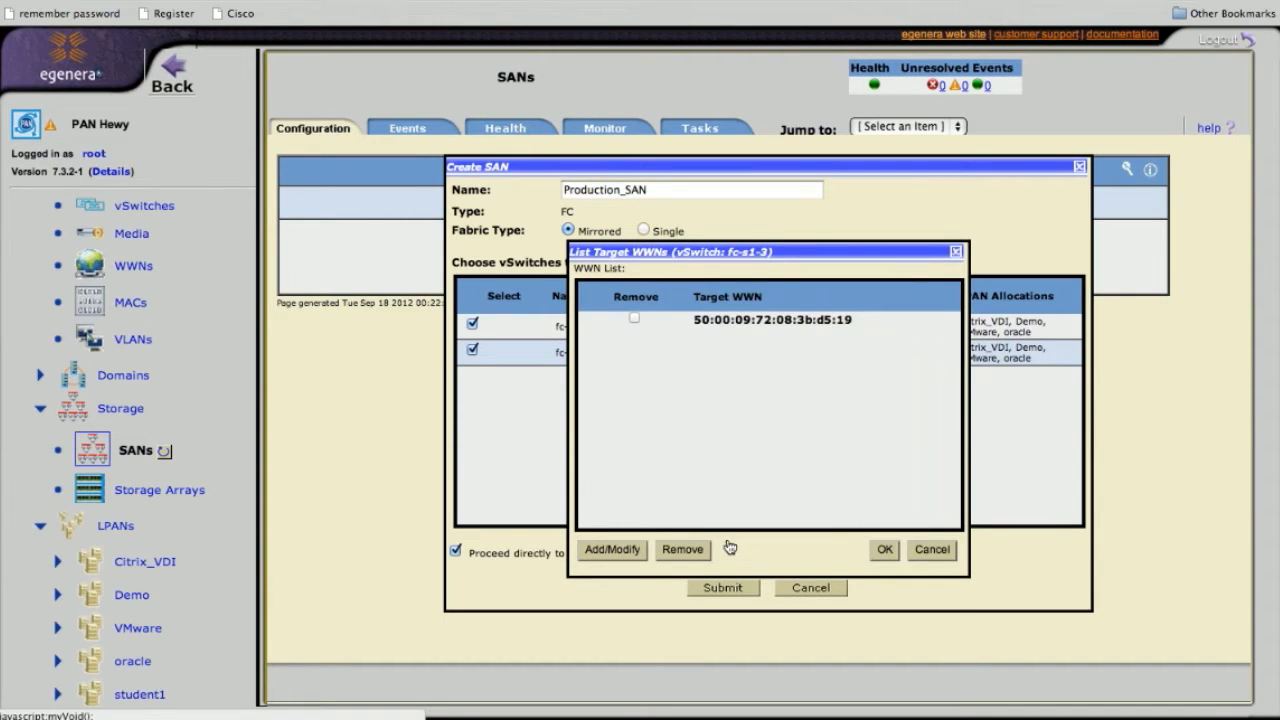
left_click(885, 550)
Assign the same target WWN 50:00:09:72:08:3b:d5:19 to vSwitch fc-s2-3
left_click(880, 355)
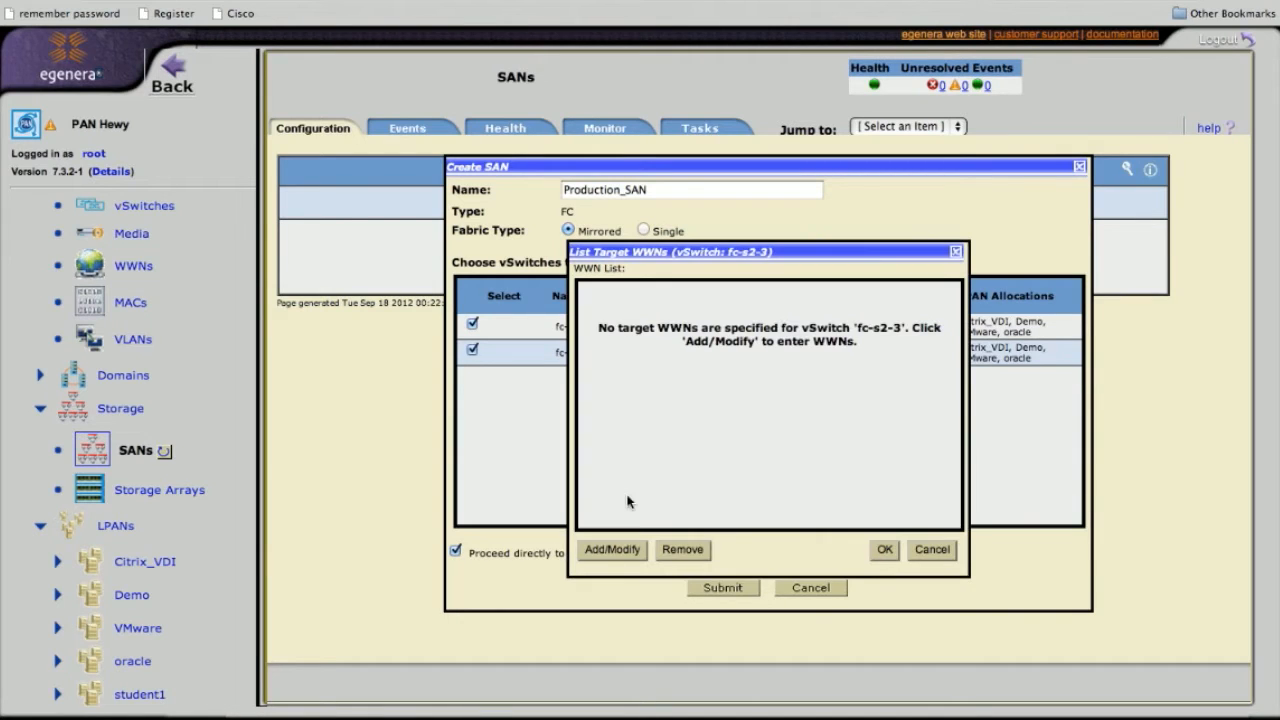
left_click(612, 550)
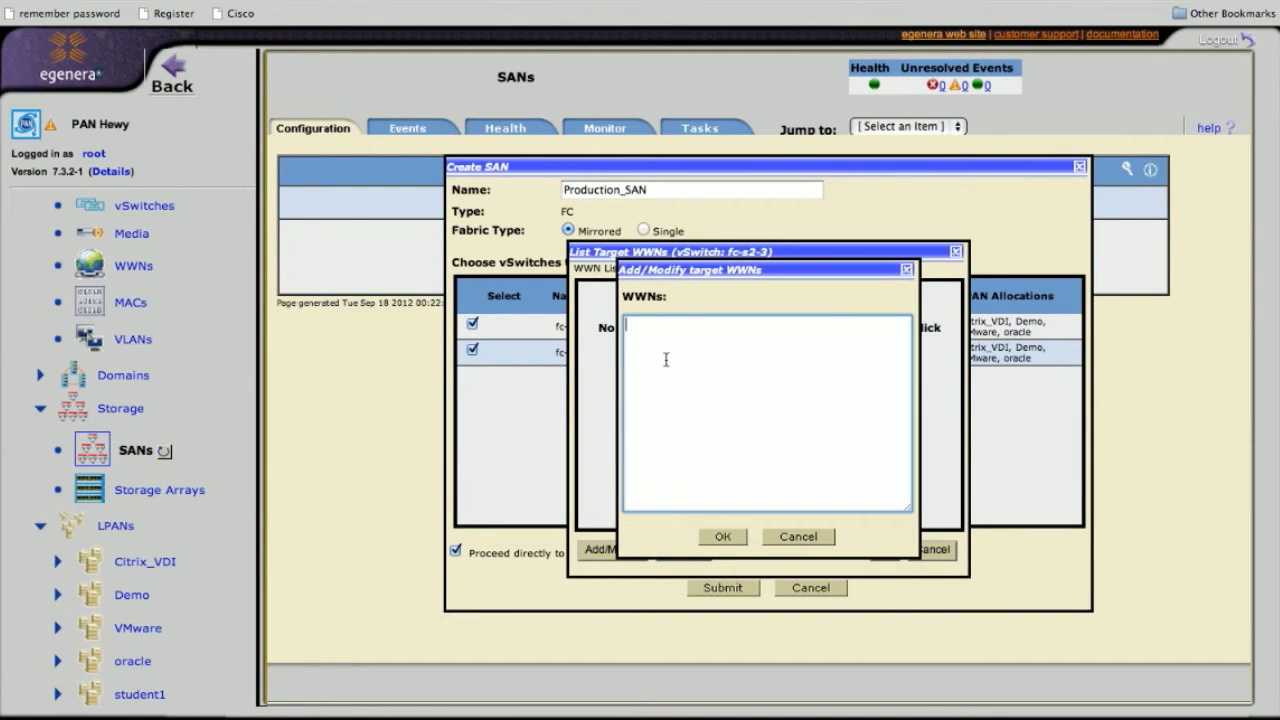
type("50:00:09:72:08:3b:d5:19")
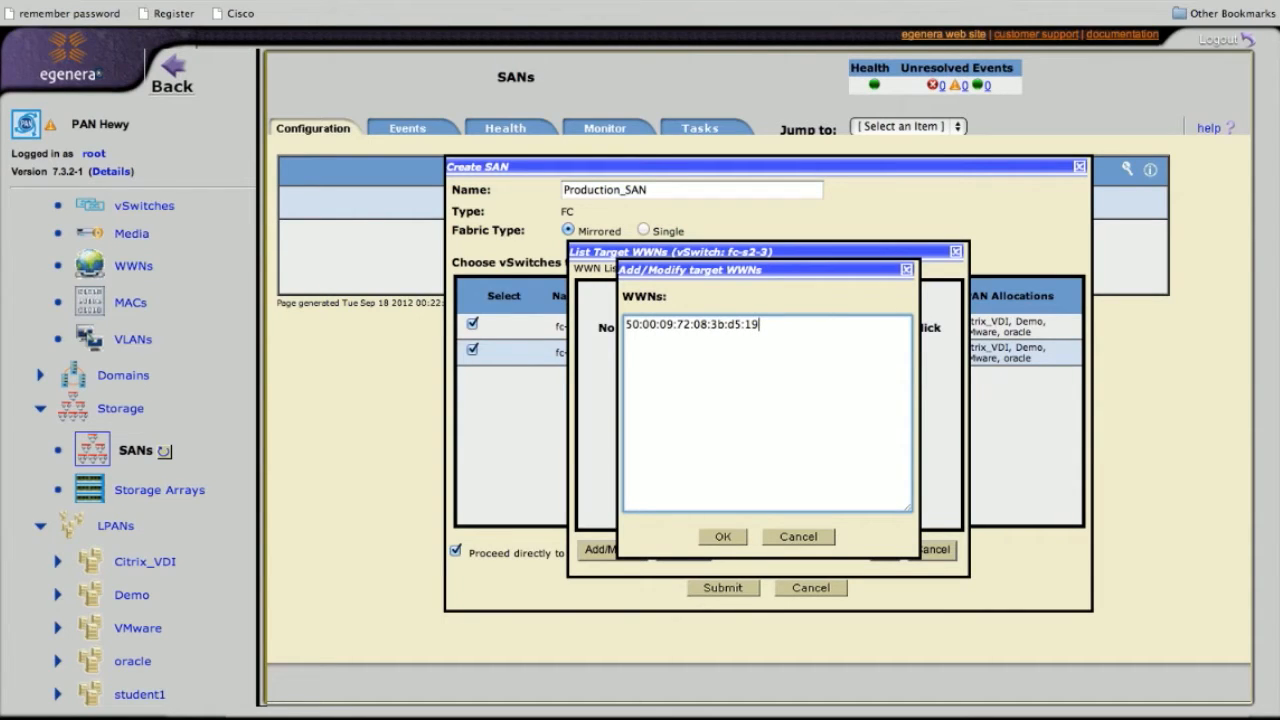
left_click(723, 537)
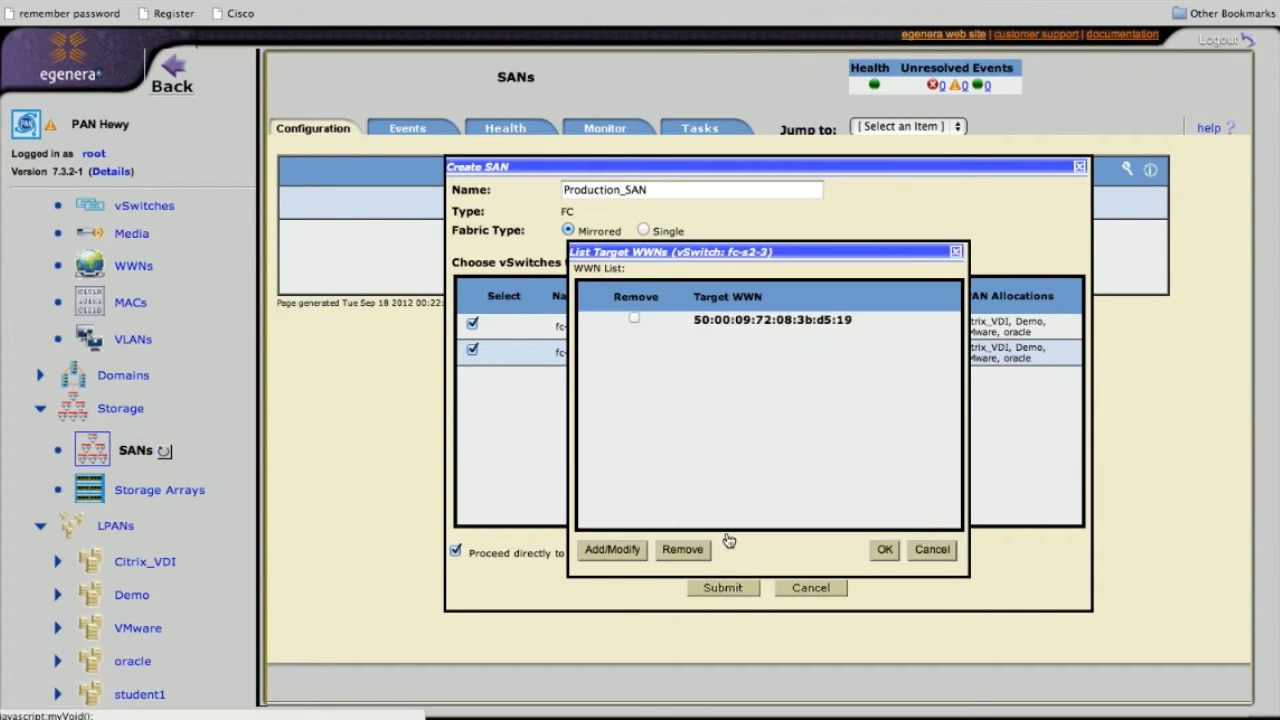
left_click(885, 549)
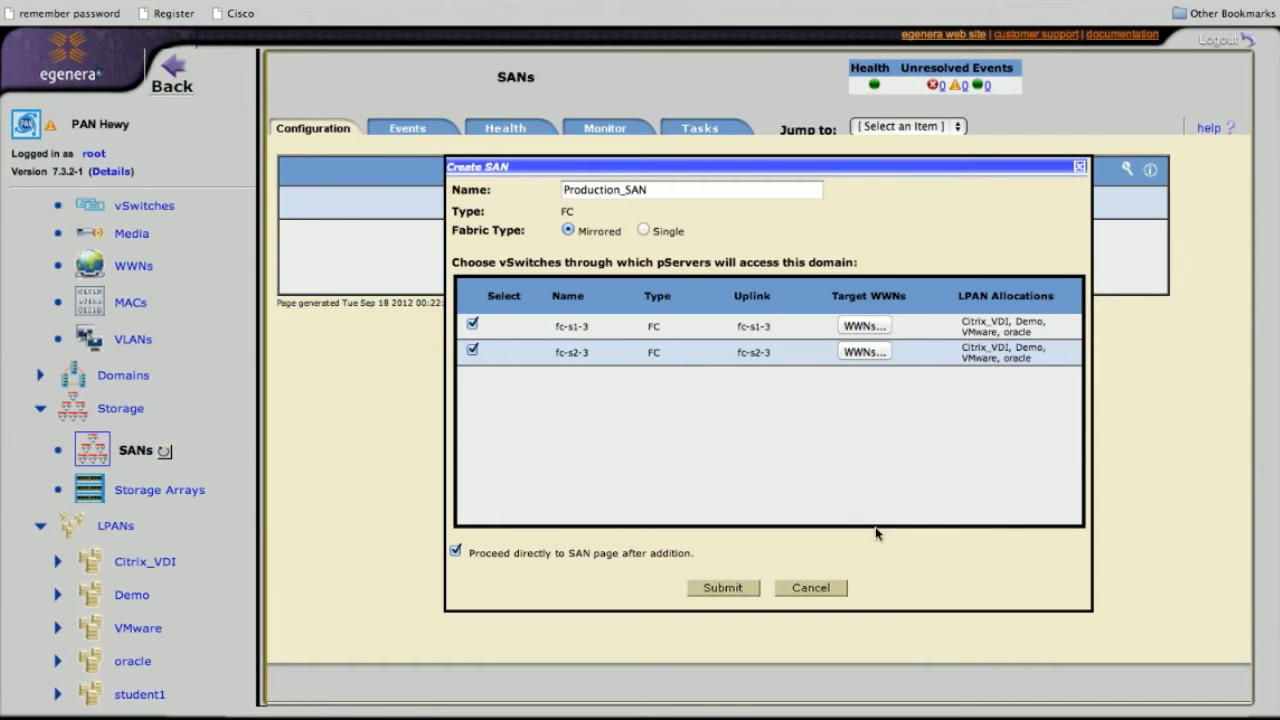
Submit the Production_SAN SAN, then go to the Storage Arrays page
left_click(723, 588)
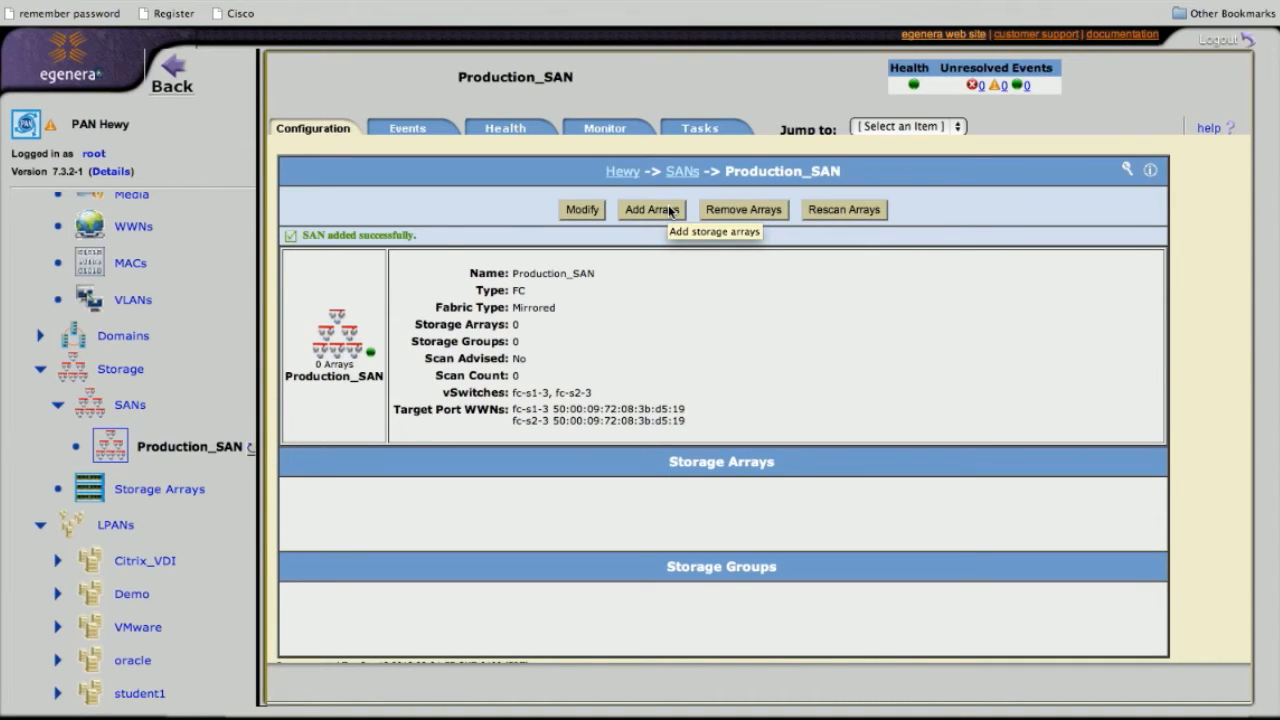
left_click(162, 496)
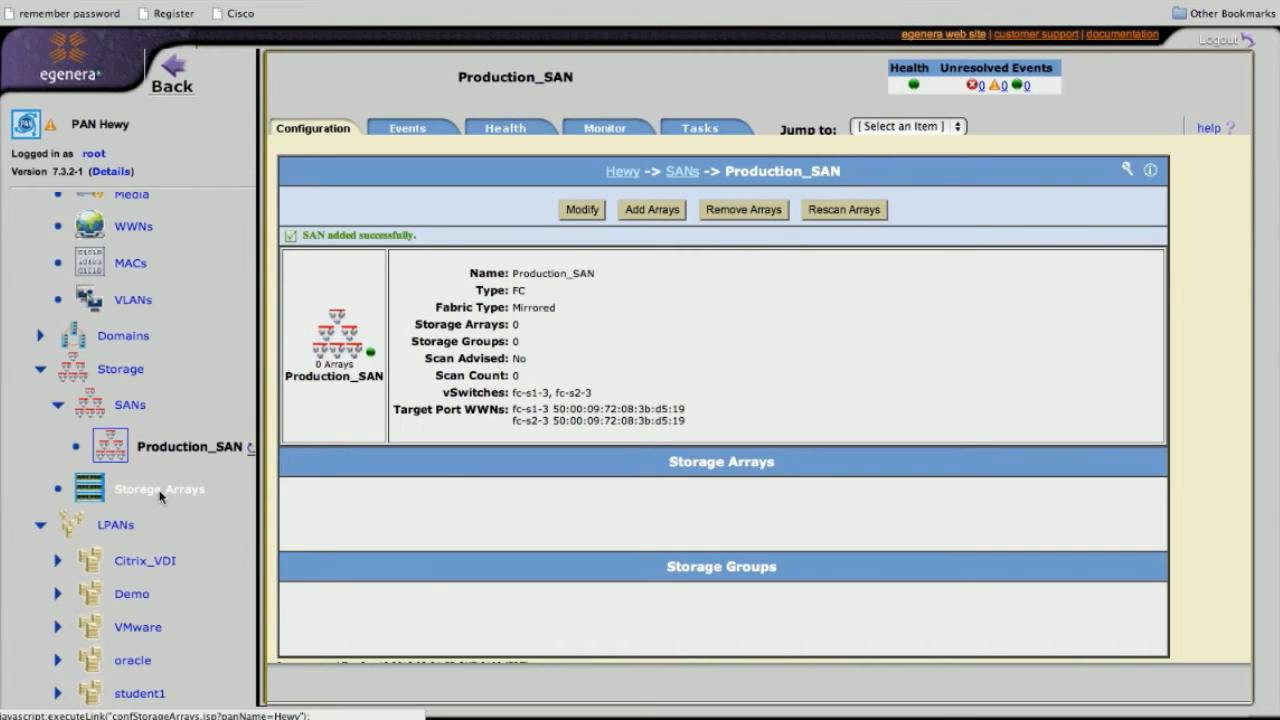
Discover storage arrays via SMI-S address 10.28.0.31 with username admin and the account password
left_click(664, 222)
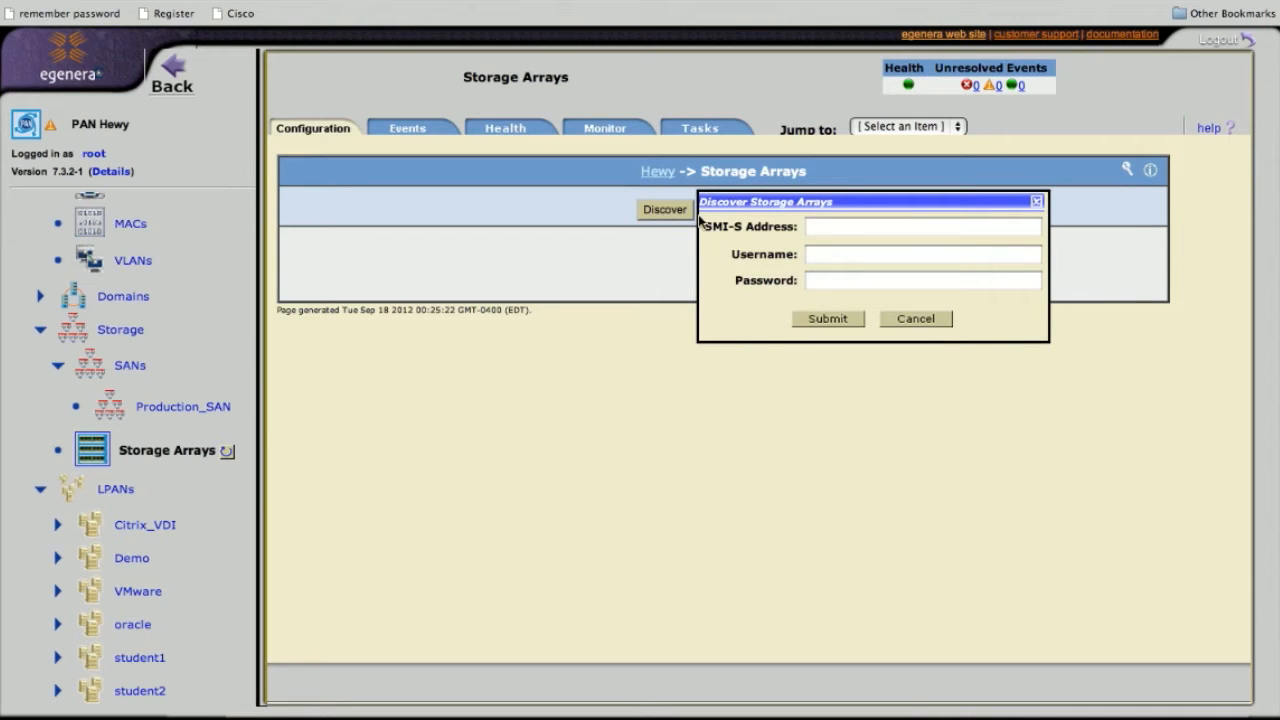
left_click(827, 222)
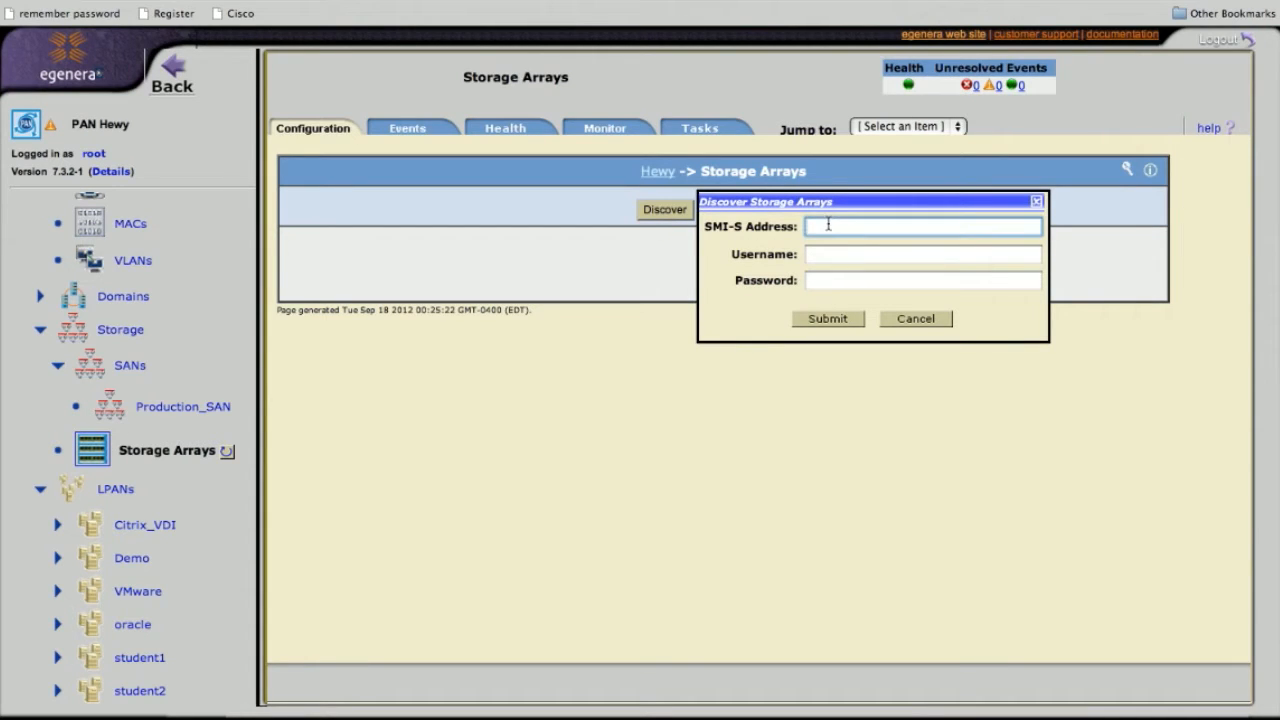
type("10.")
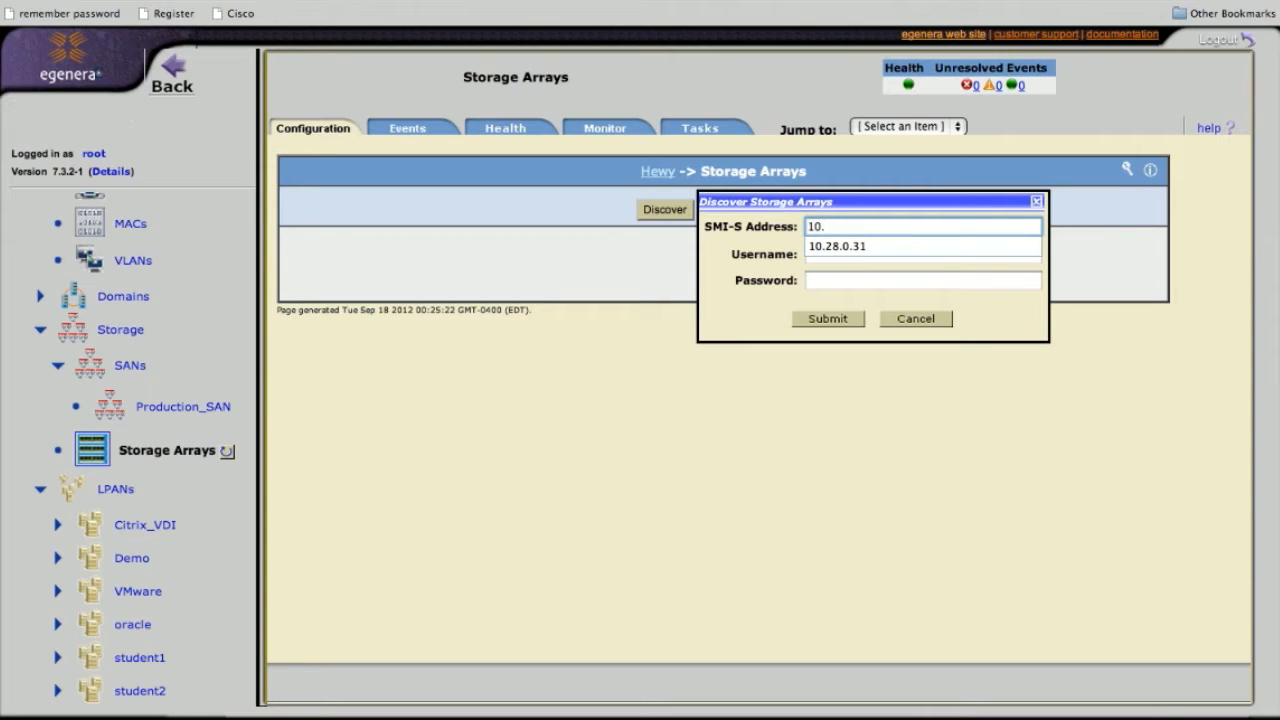
left_click(850, 247)
left_click(837, 253)
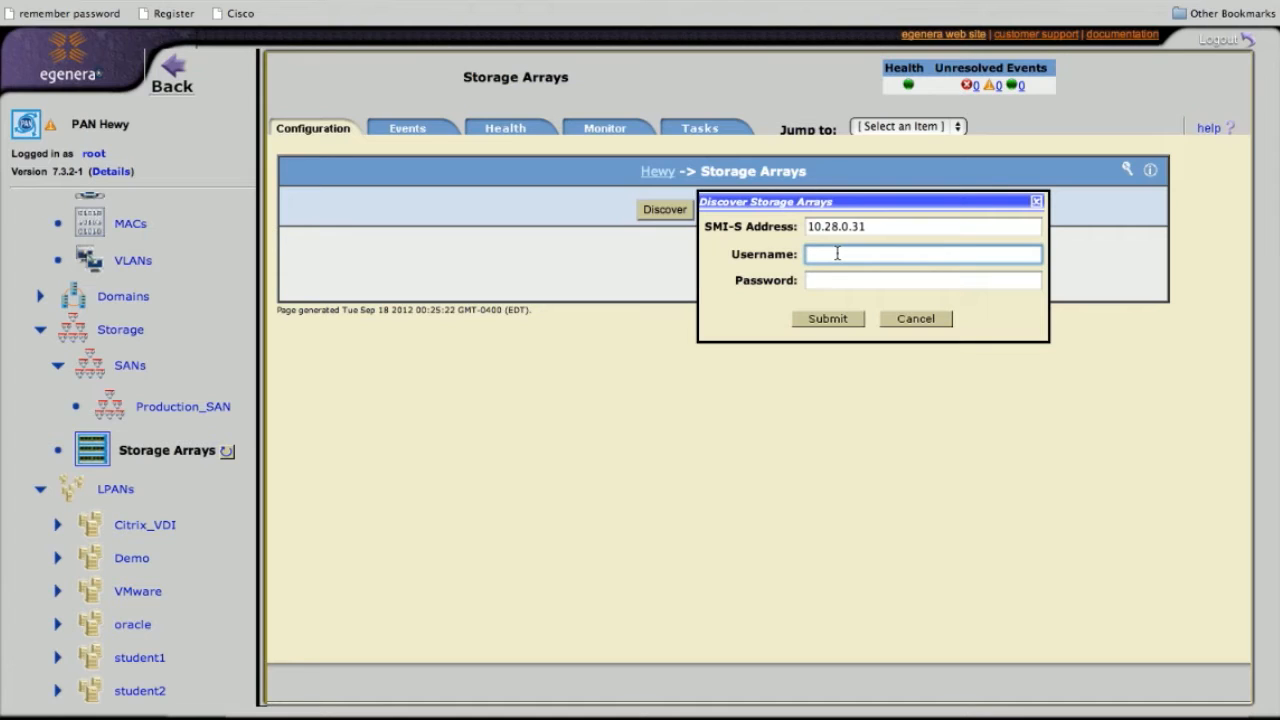
type("admin")
key("Tab")
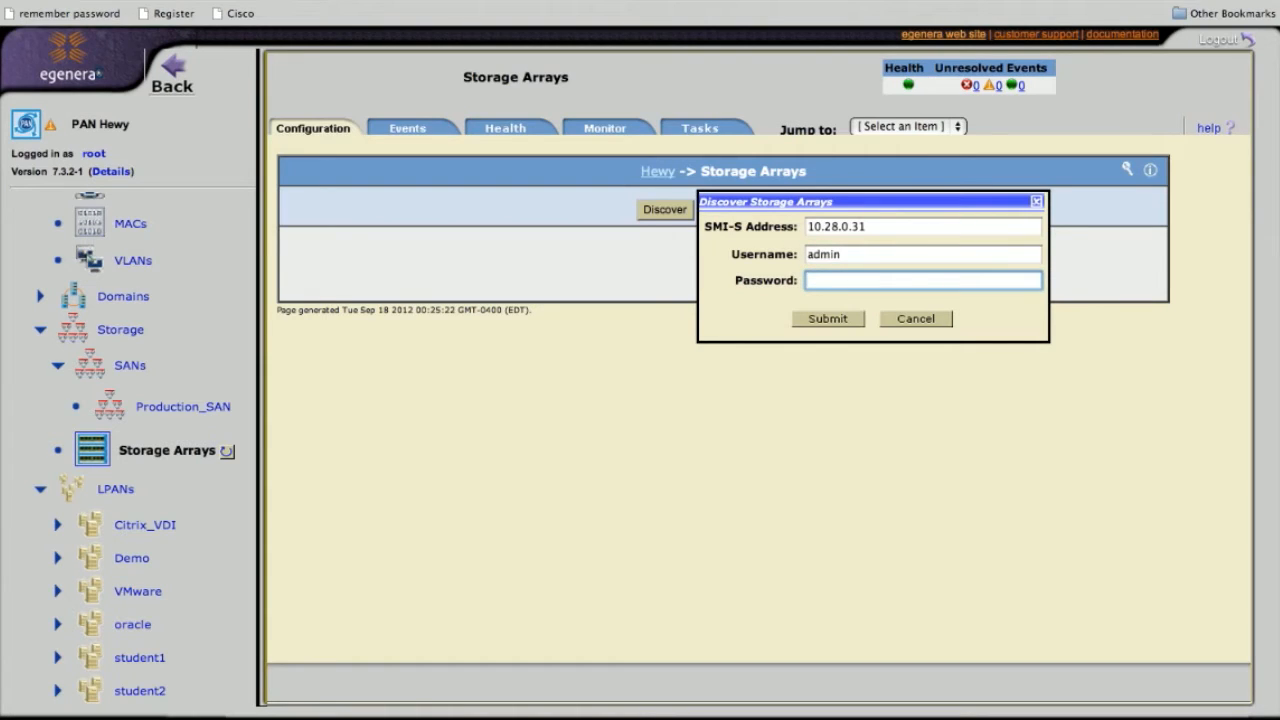
type("ad********")
left_click(842, 325)
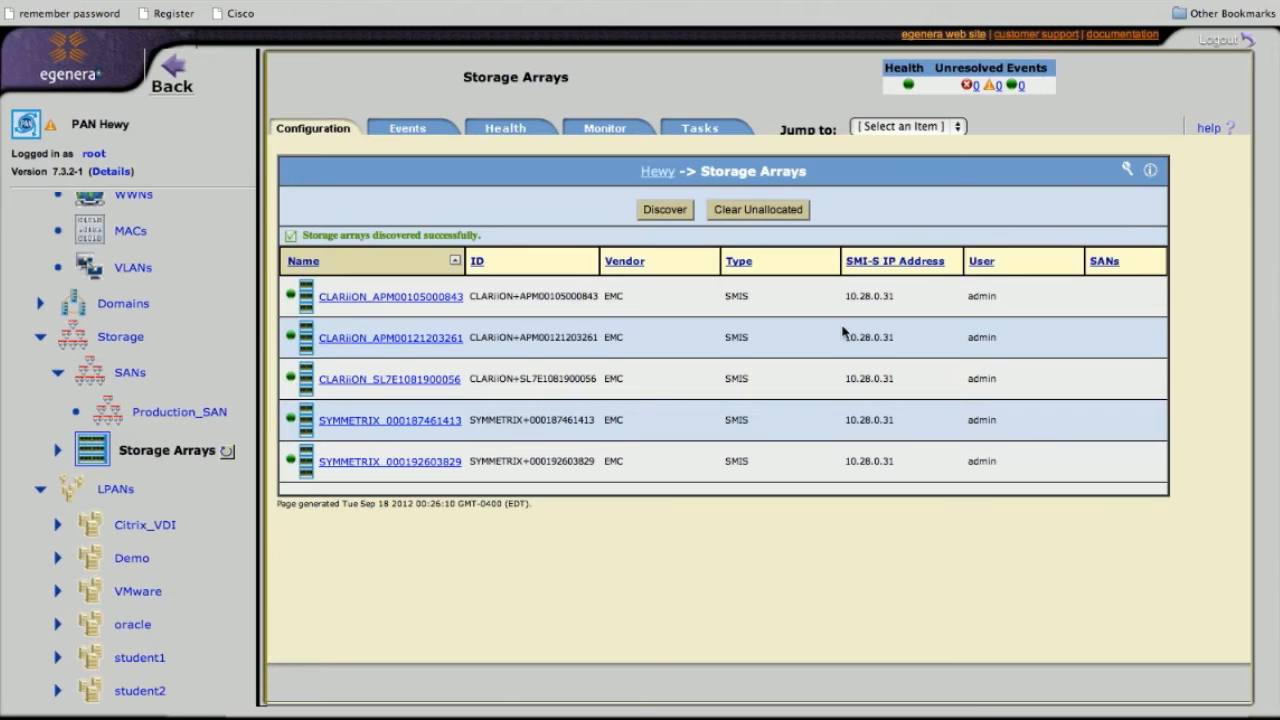
left_click(429, 466)
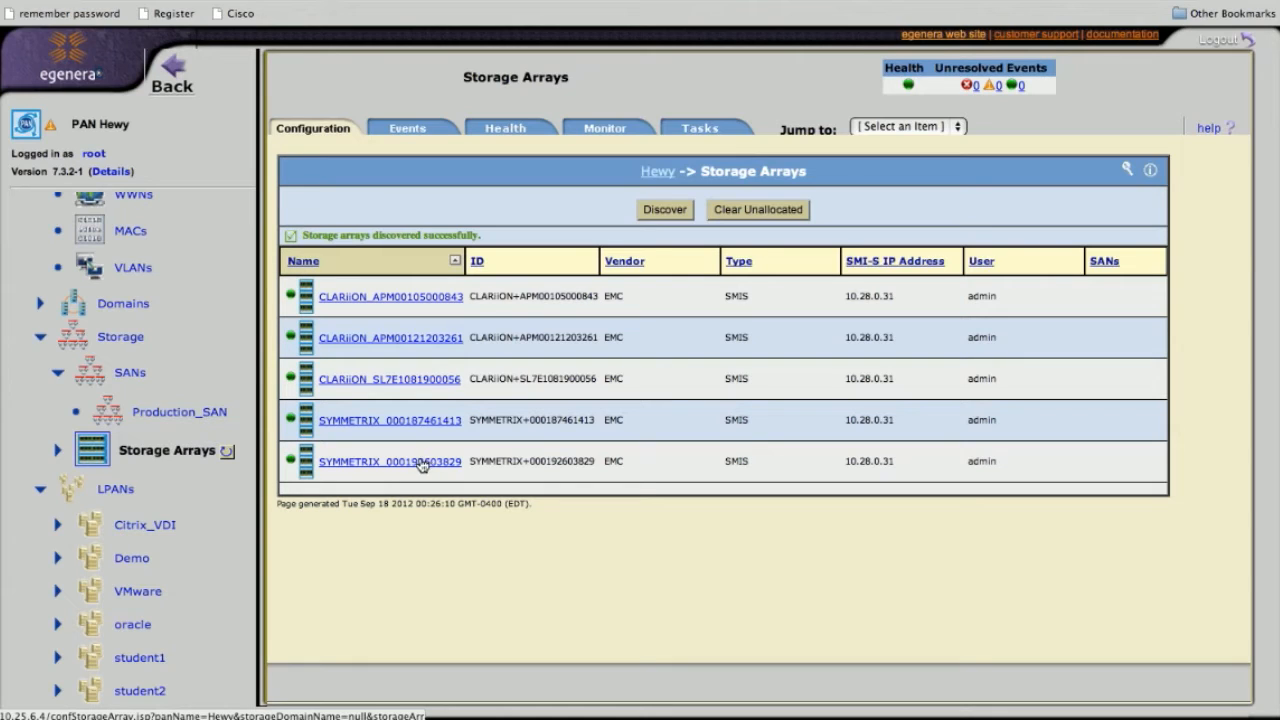
left_click(192, 418)
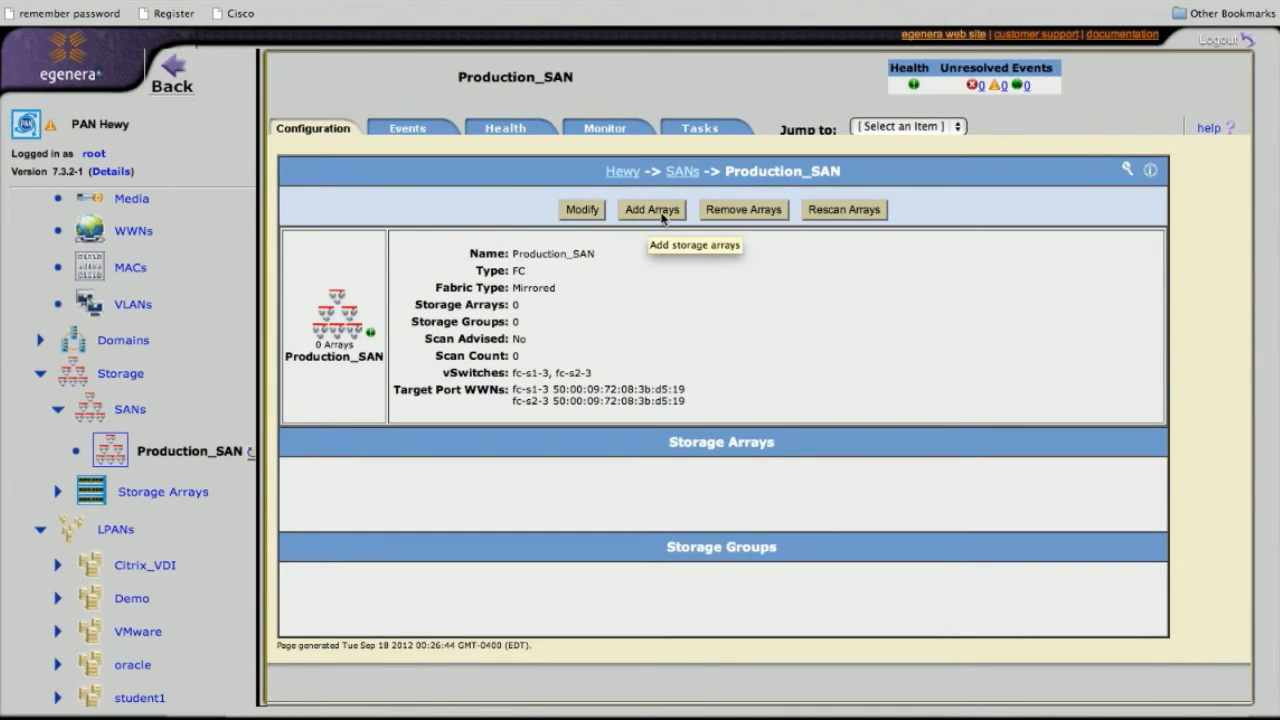
left_click(652, 209)
left_click(708, 386)
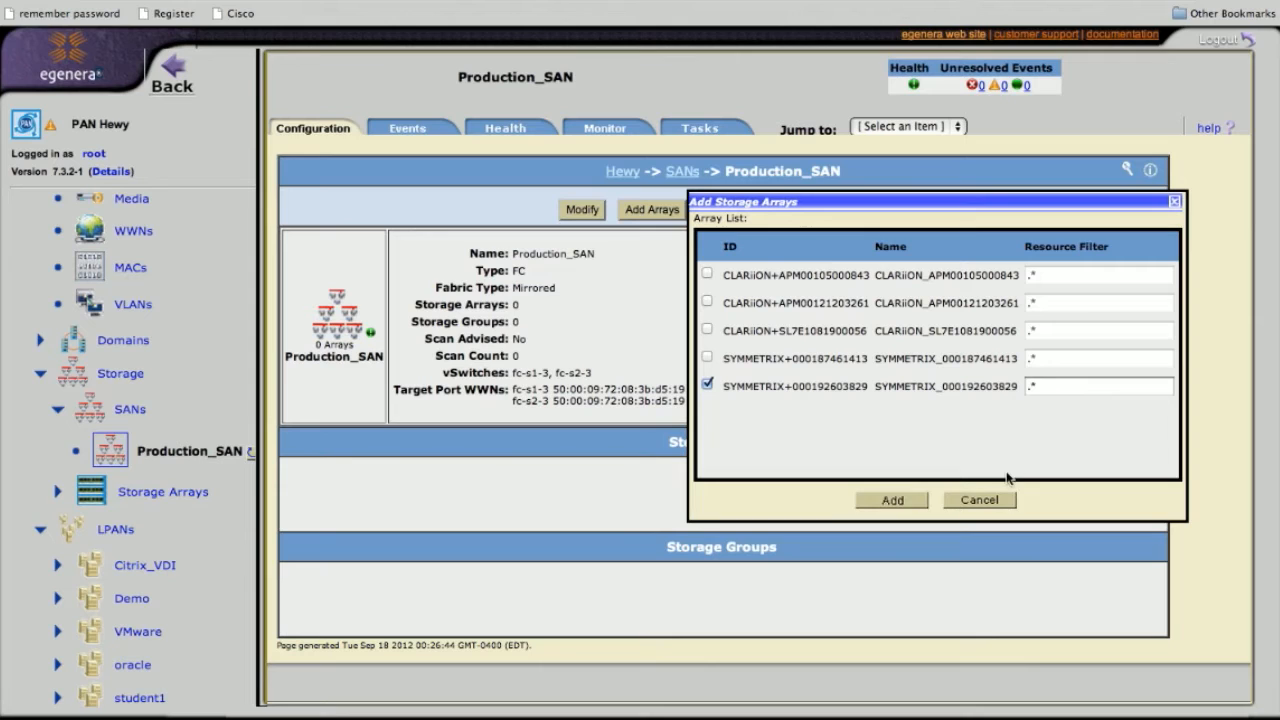
left_click(993, 500)
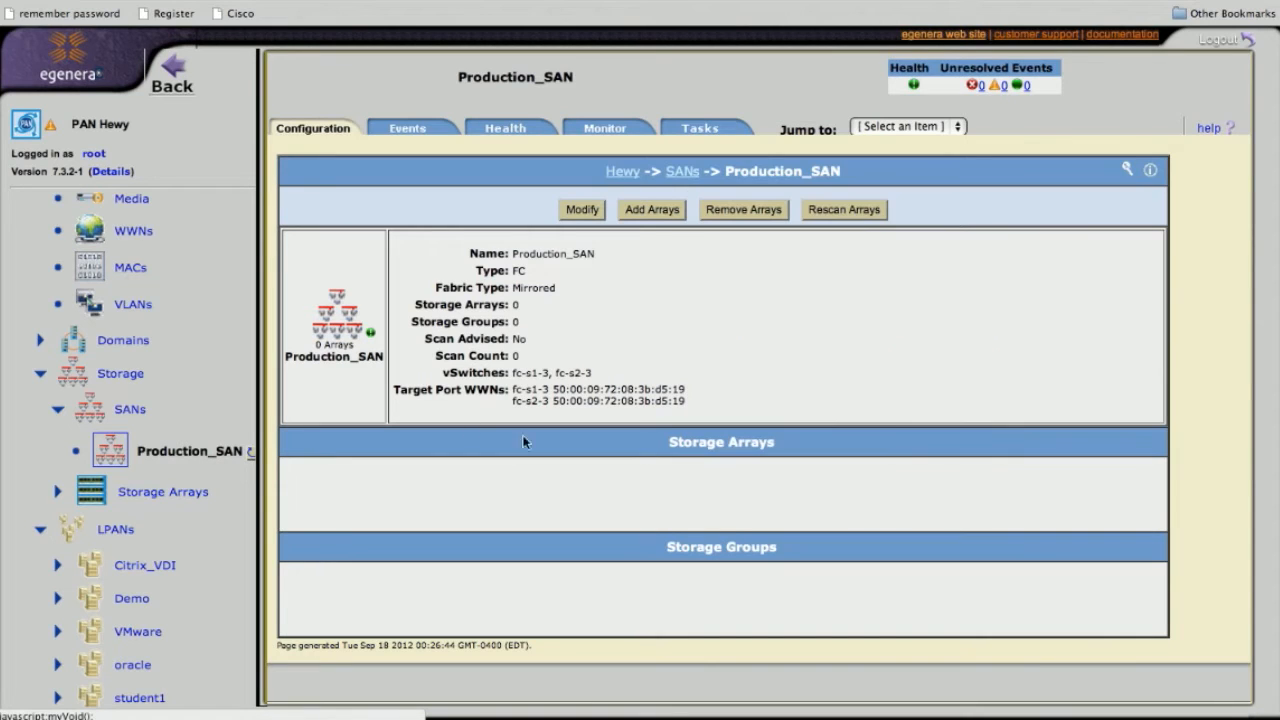
left_click(128, 231)
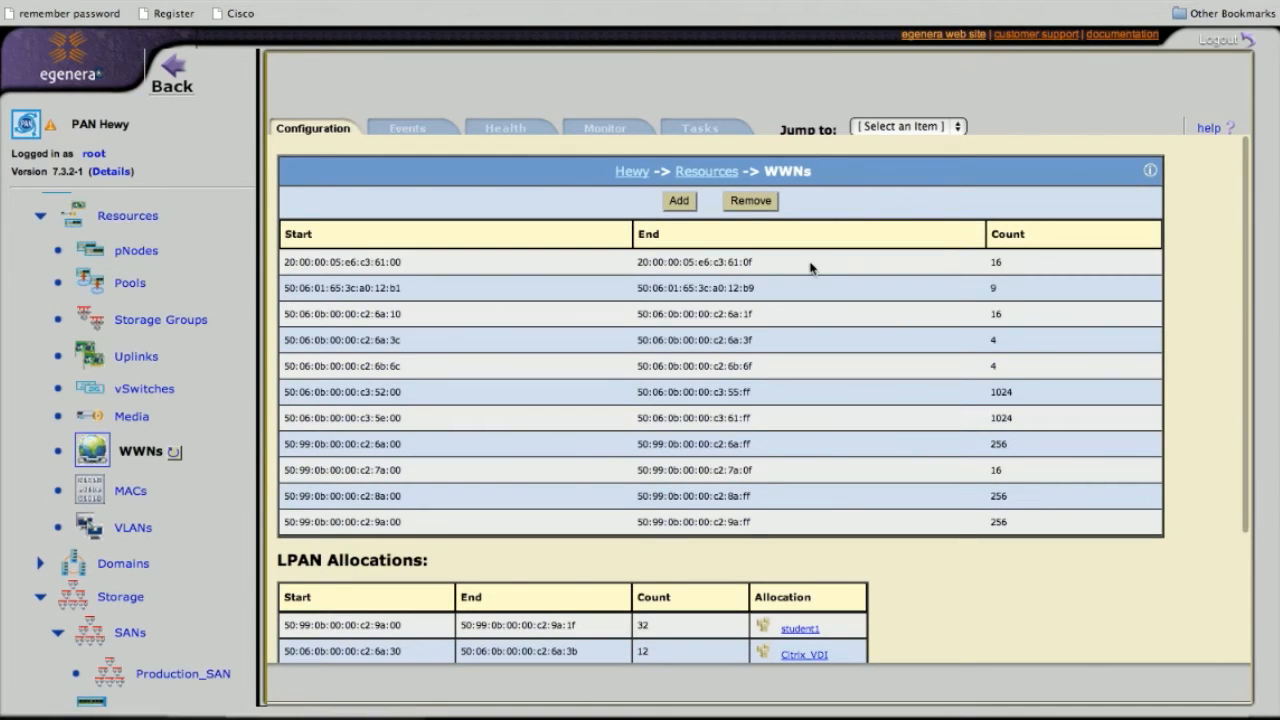
Select and copy the first WWN range's start address 20:00:00:05:e6:c3:61:00
left_click_drag(1028, 256, 344, 255)
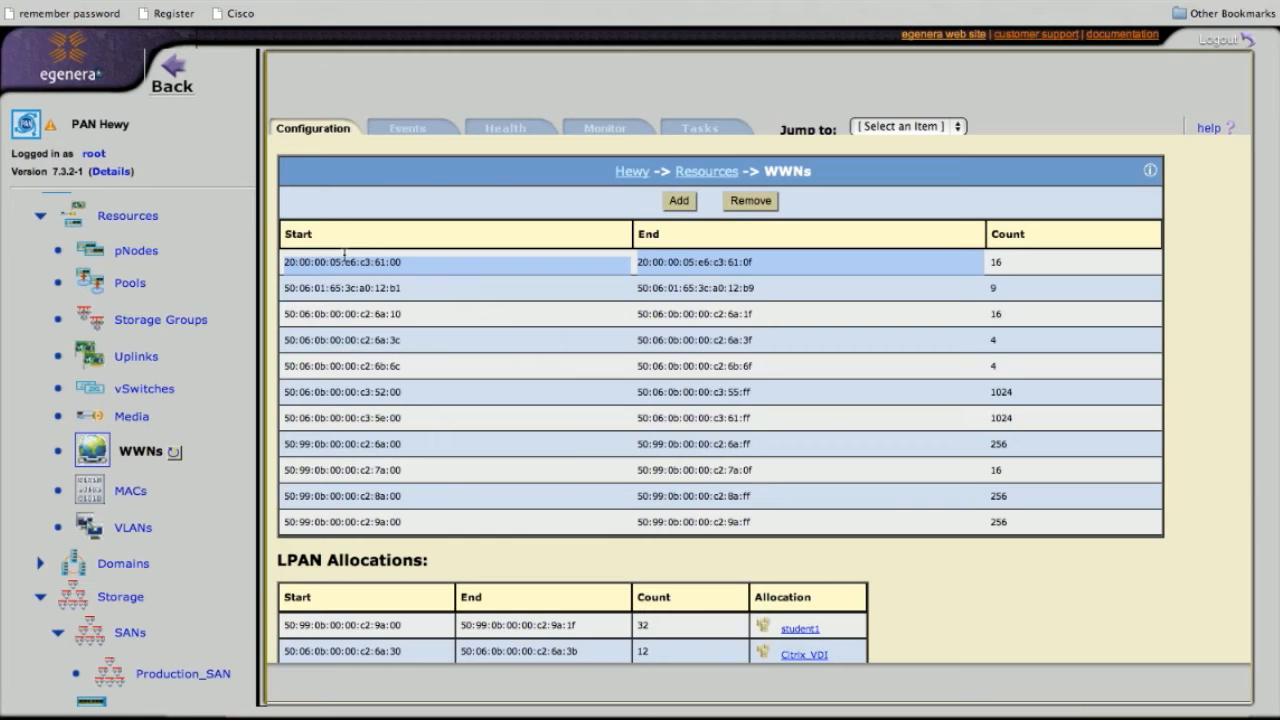
left_click(336, 262)
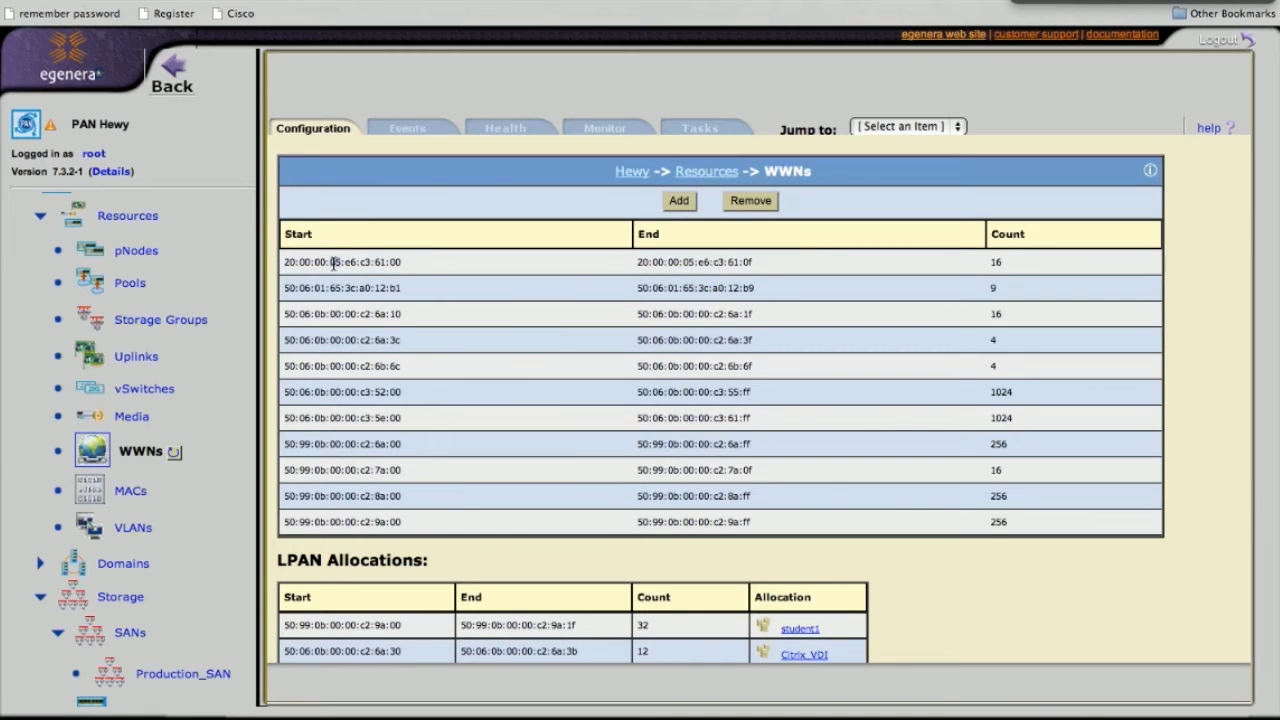
left_click_drag(286, 262, 400, 262)
key("super+c")
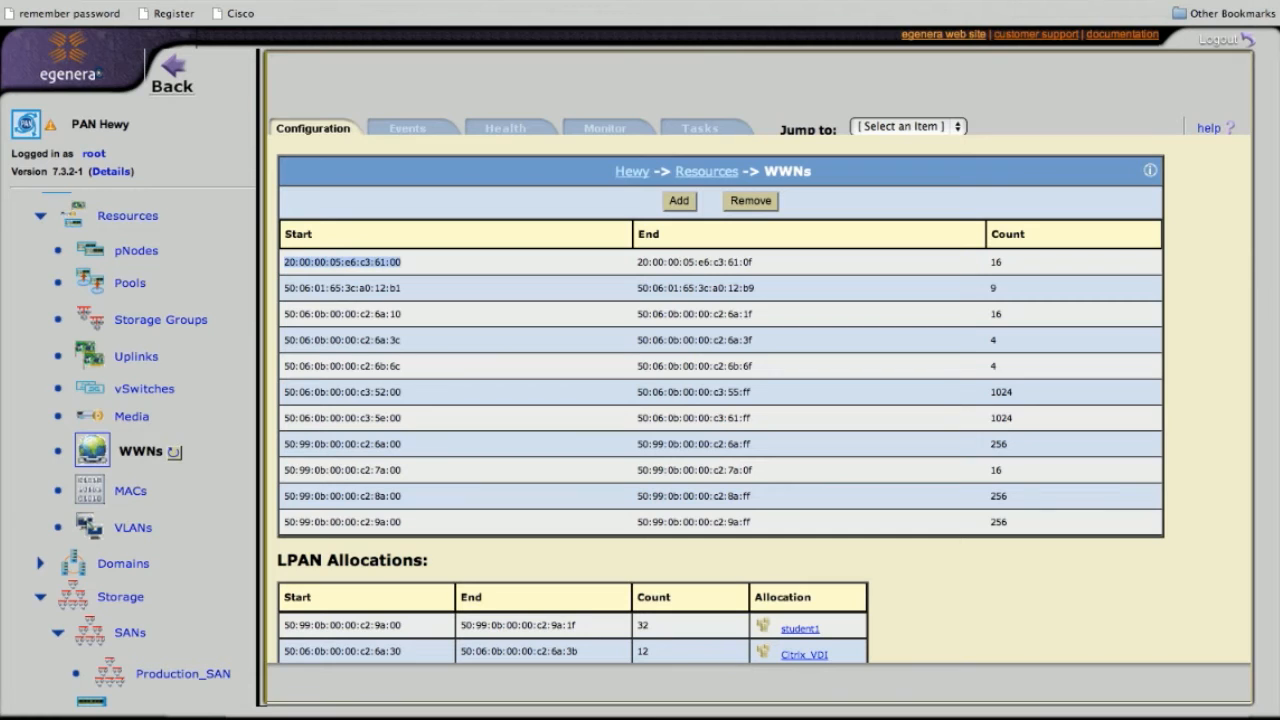
left_click(198, 671)
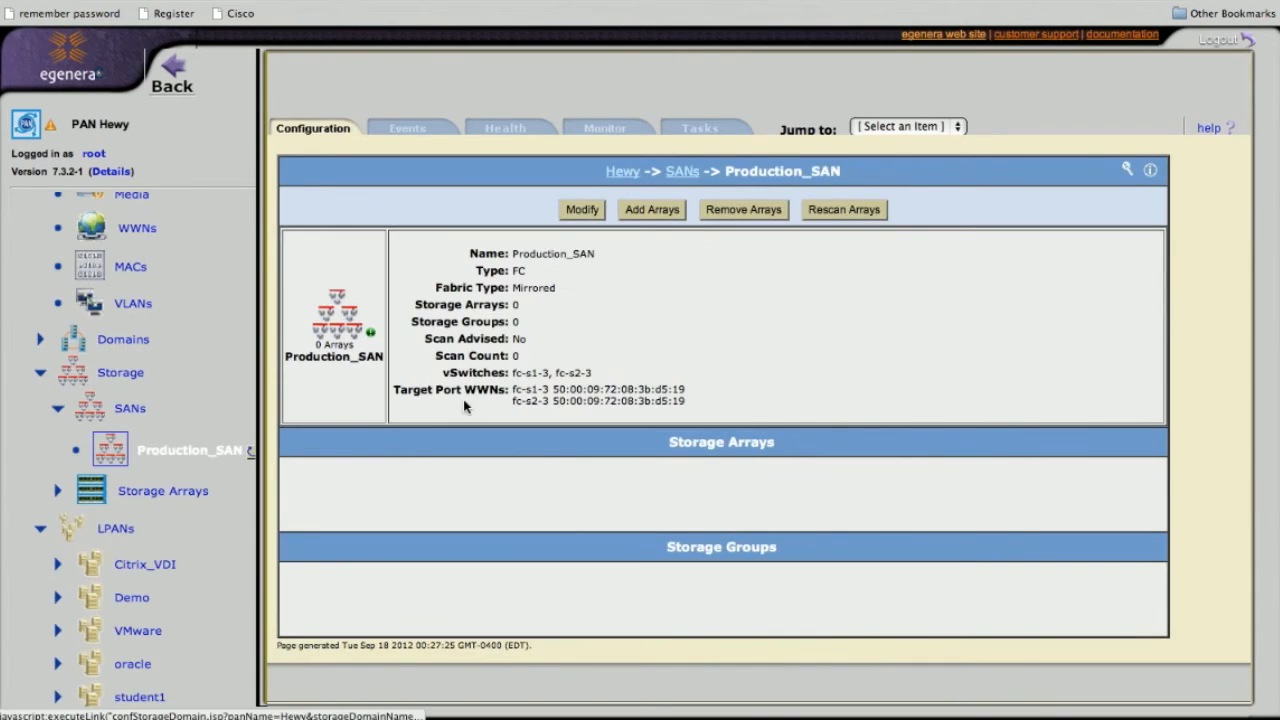
left_click(649, 210)
left_click(707, 385)
left_click(1048, 384)
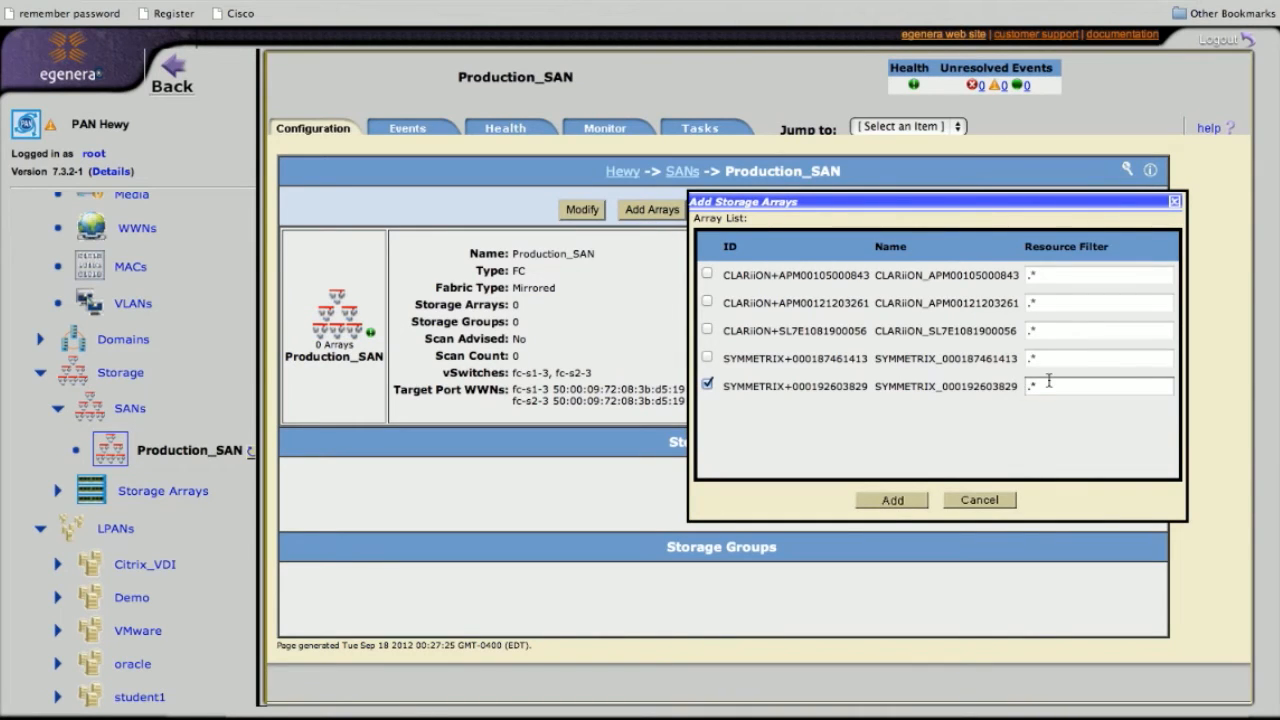
key("super+v")
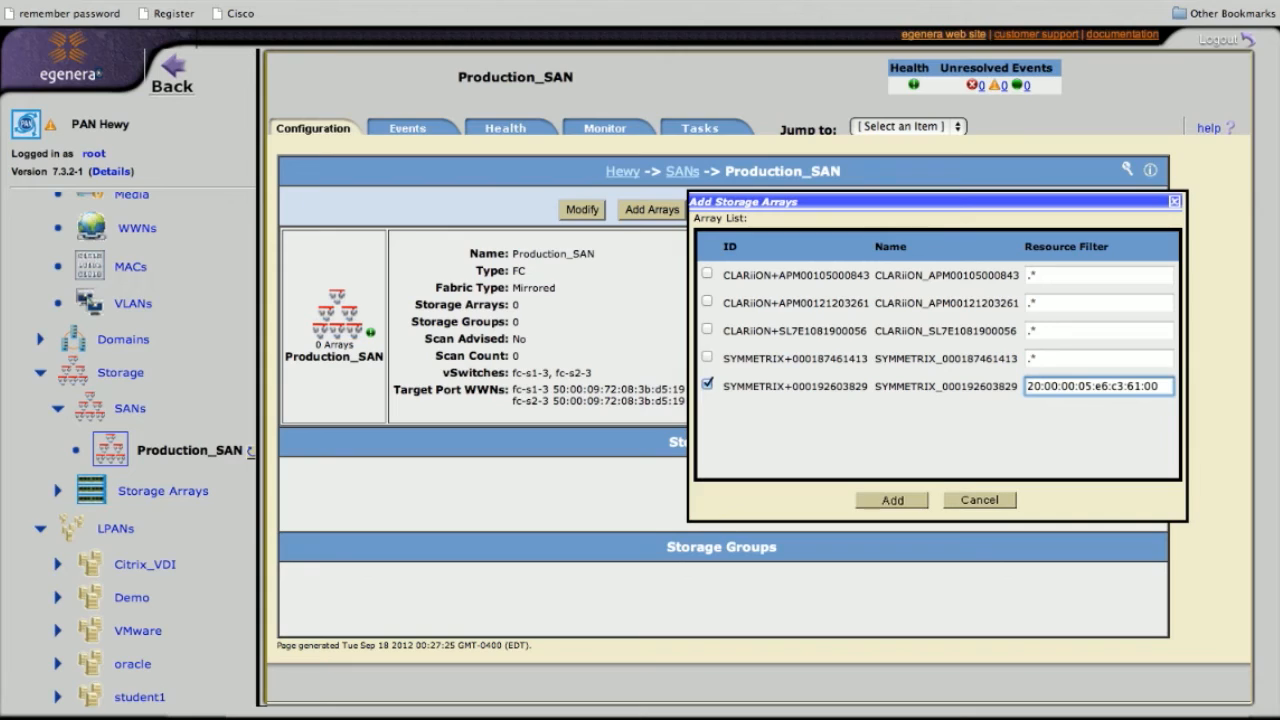
key("BackSpace")
key("BackSpace")
type("*")
Add the SYMMETRIX array, follow the task to completion, and return to Production_SAN's configuration
left_click(894, 508)
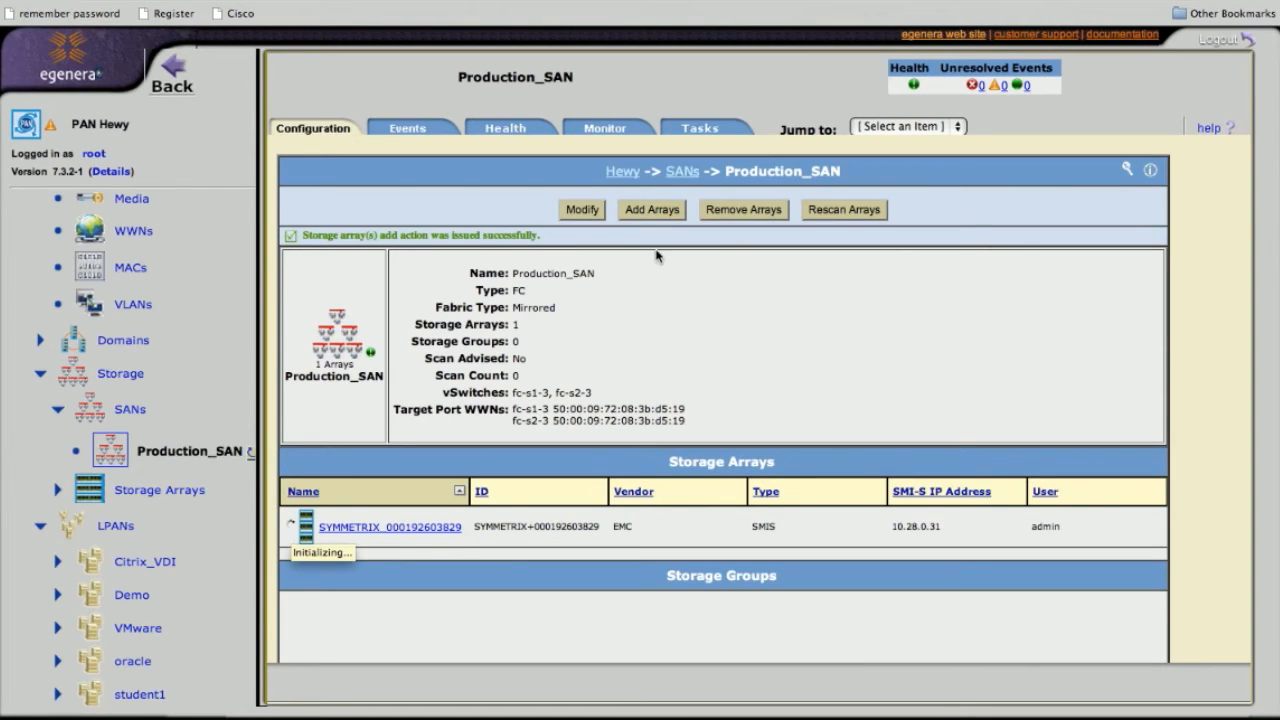
left_click(716, 130)
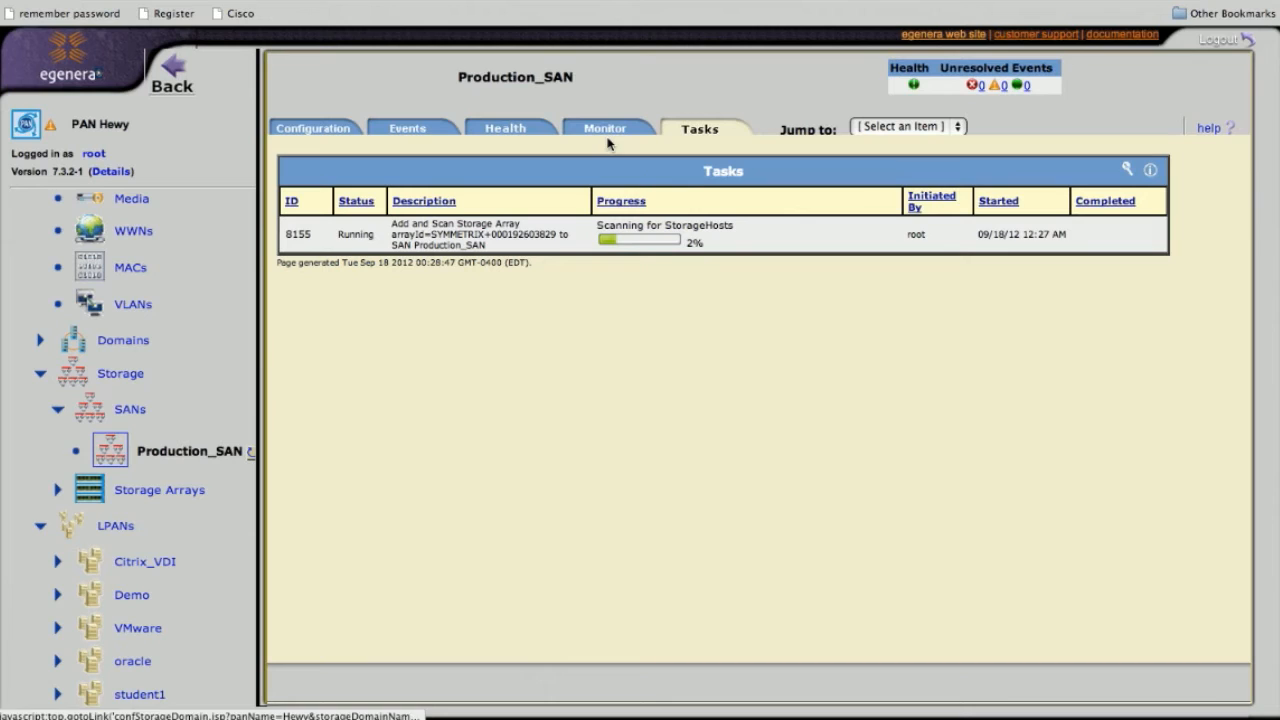
left_click(333, 137)
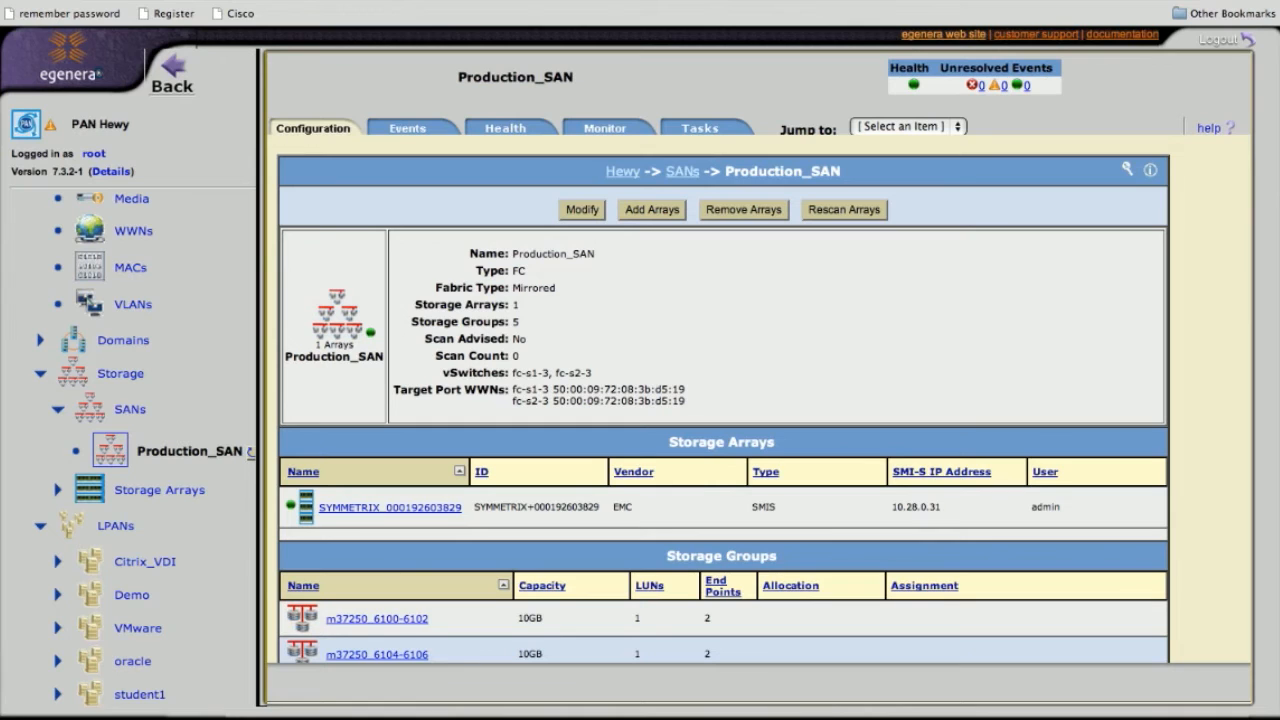
Open storage group m37250_6100-6102 from the Storage Groups list to view its 10GB, 1-LUN details
scroll(560, 392, "down", 3)
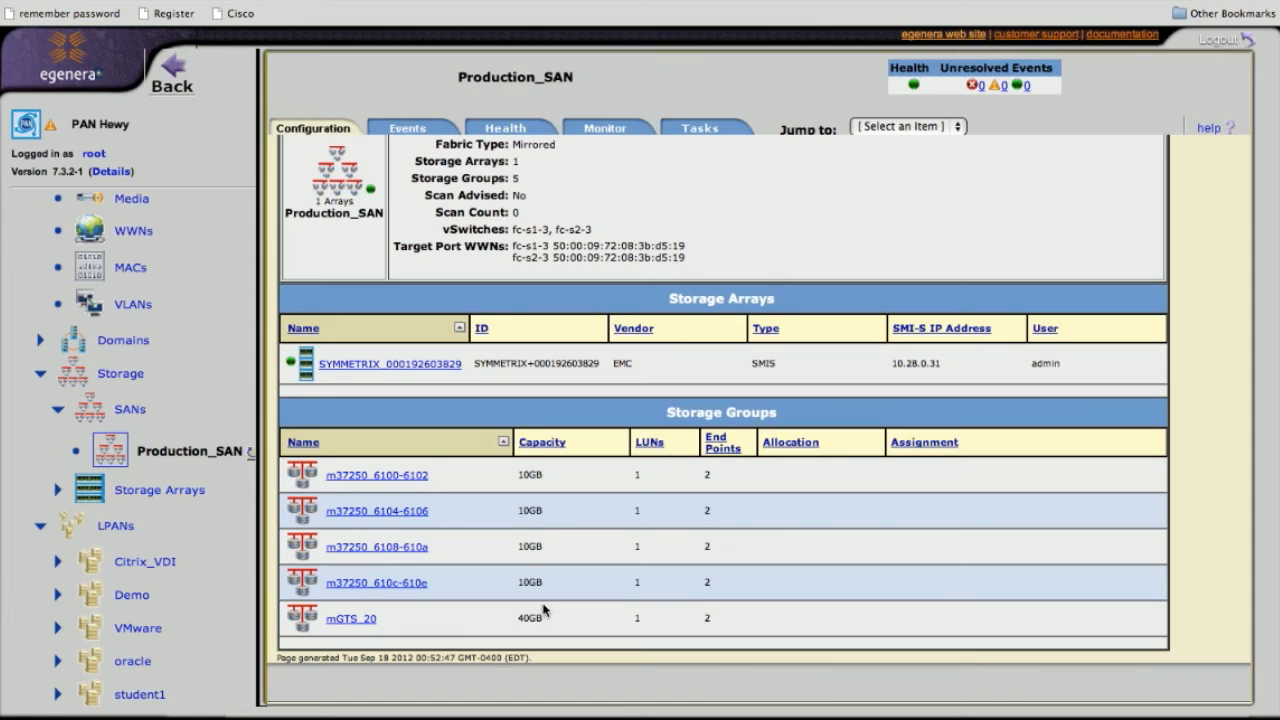
left_click(418, 478)
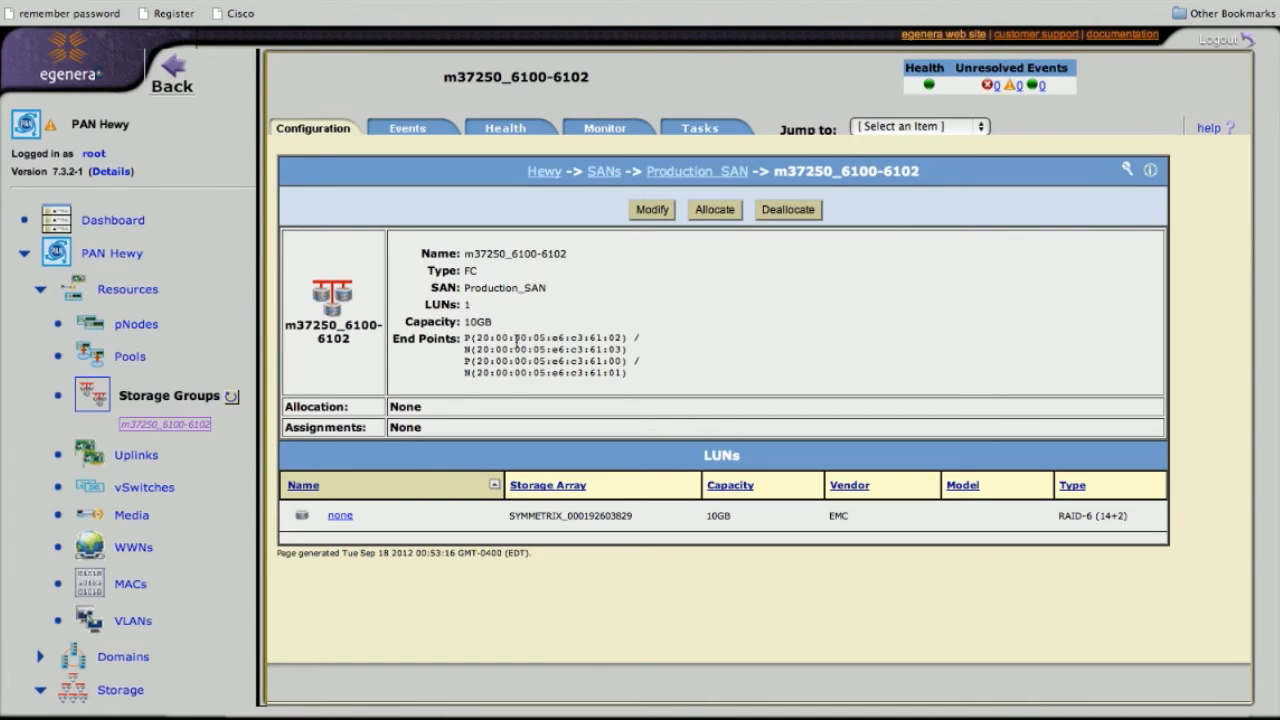
left_click_drag(478, 338, 602, 332)
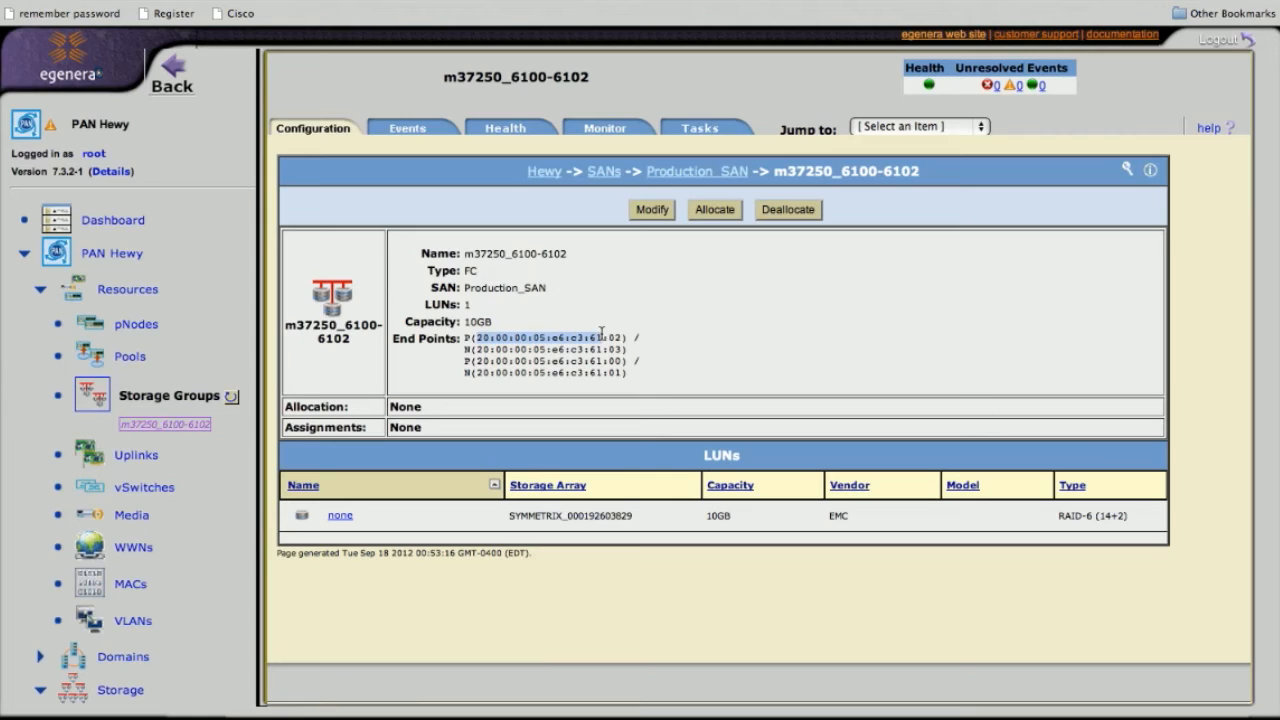
left_click(540, 337)
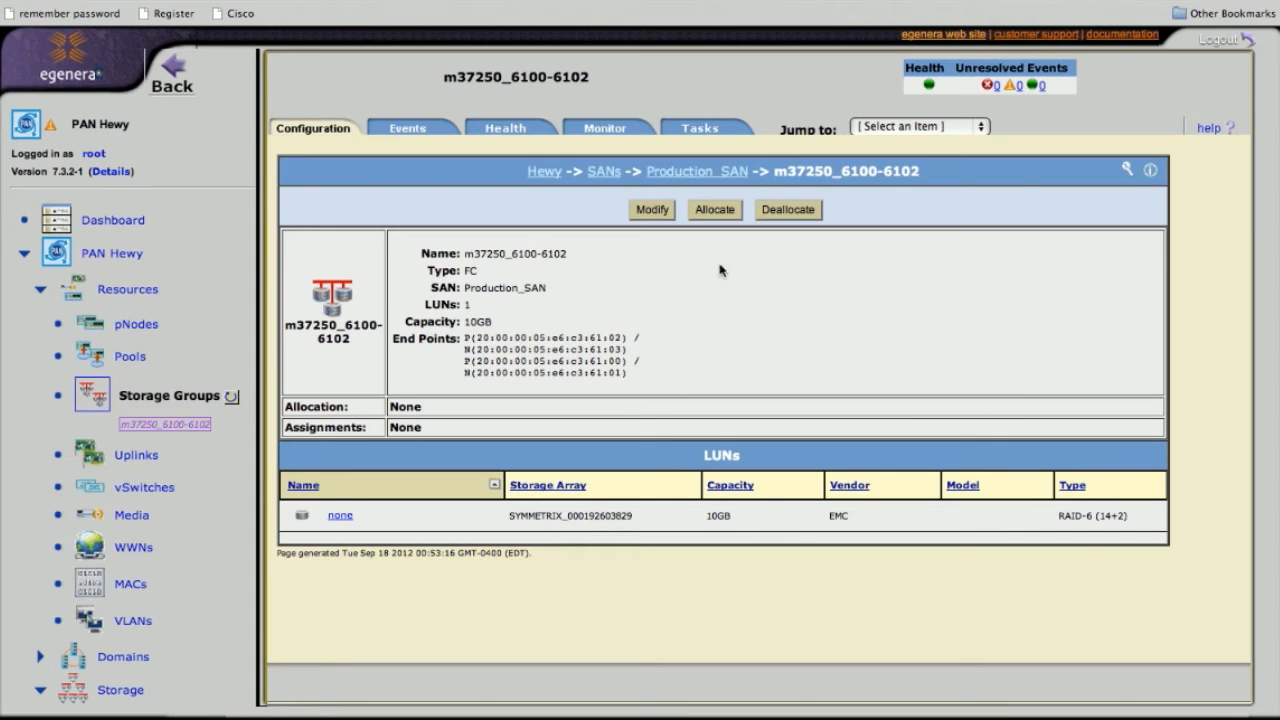
left_click(652, 209)
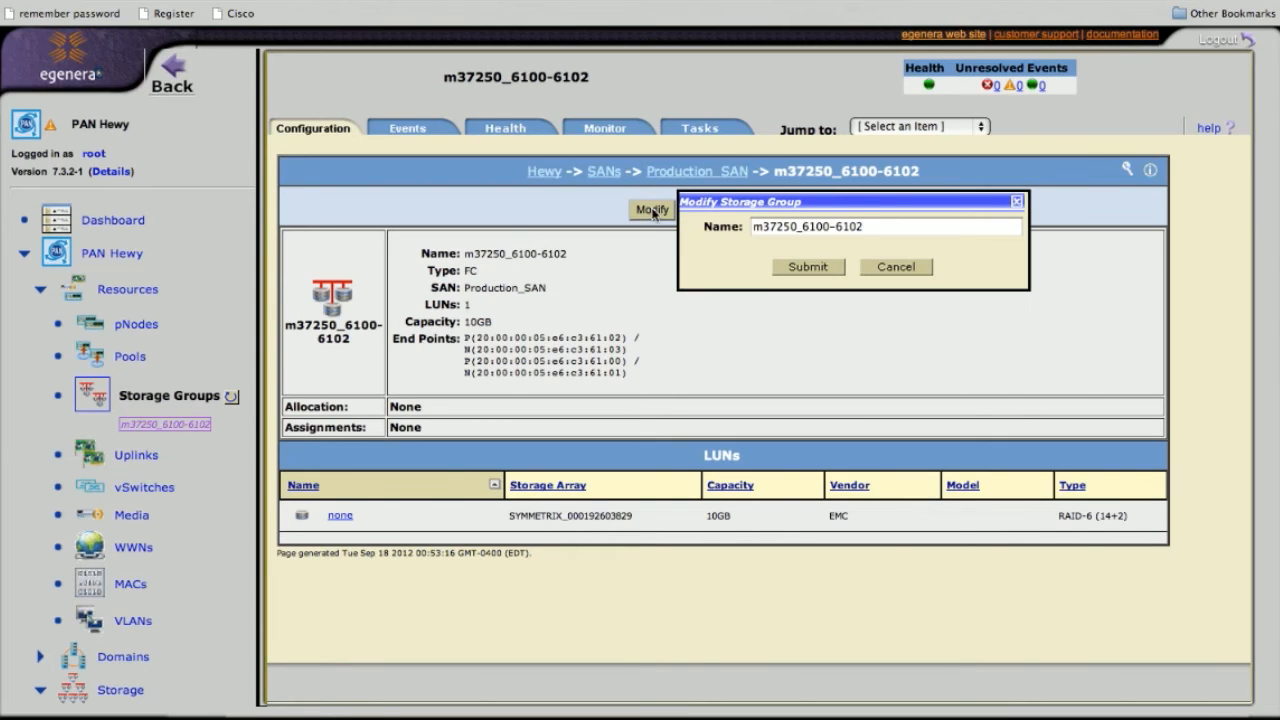
triple_click(777, 225)
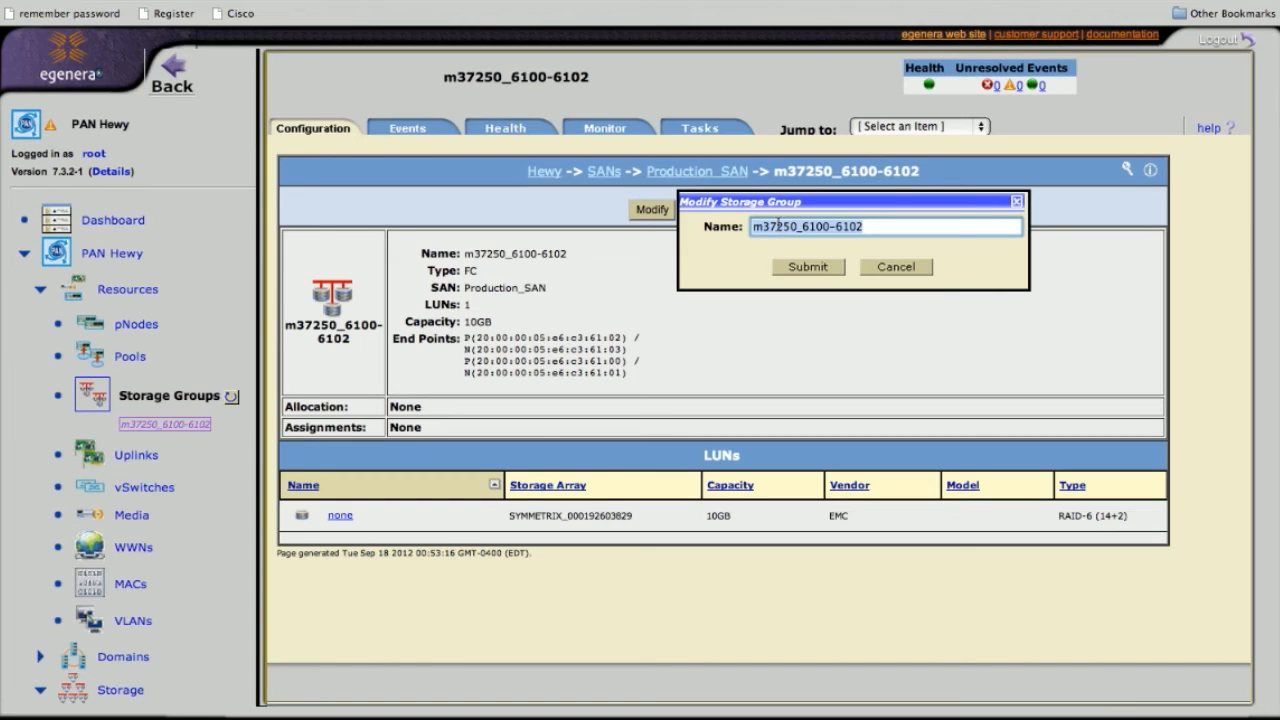
left_click(889, 272)
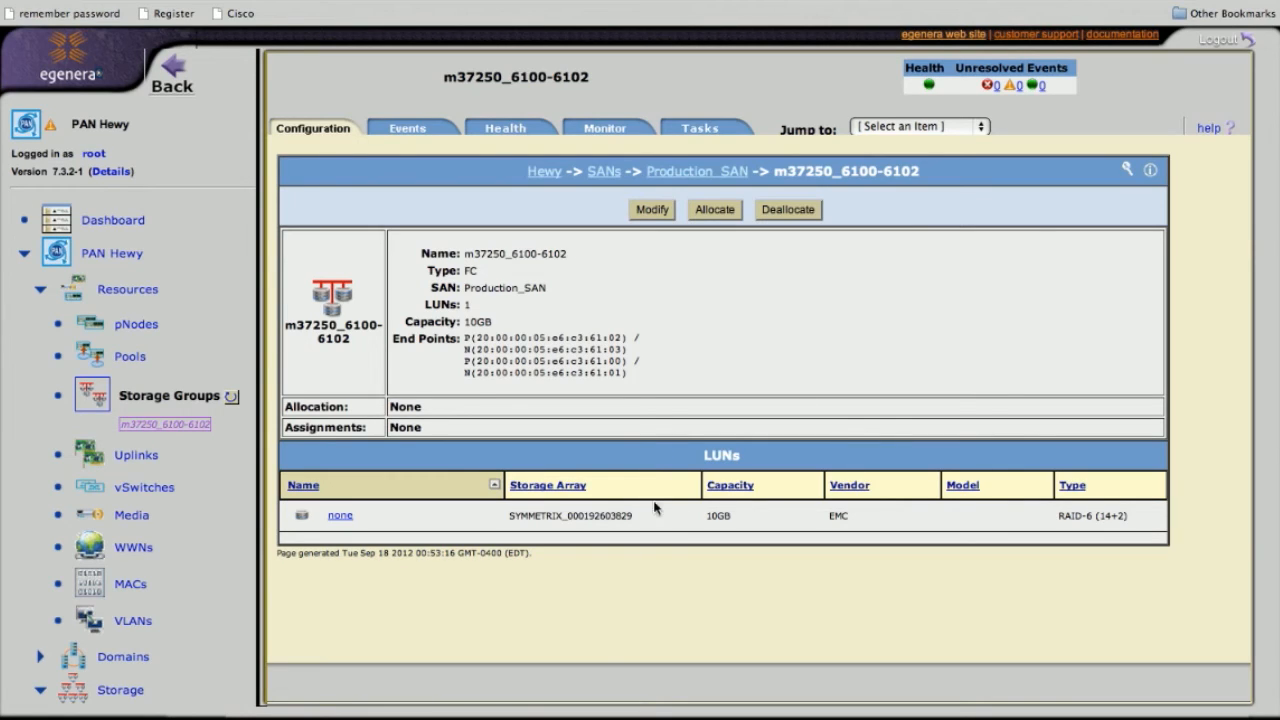
left_click_drag(464, 306, 469, 303)
left_click(469, 306)
scroll(188, 281, "right", 1)
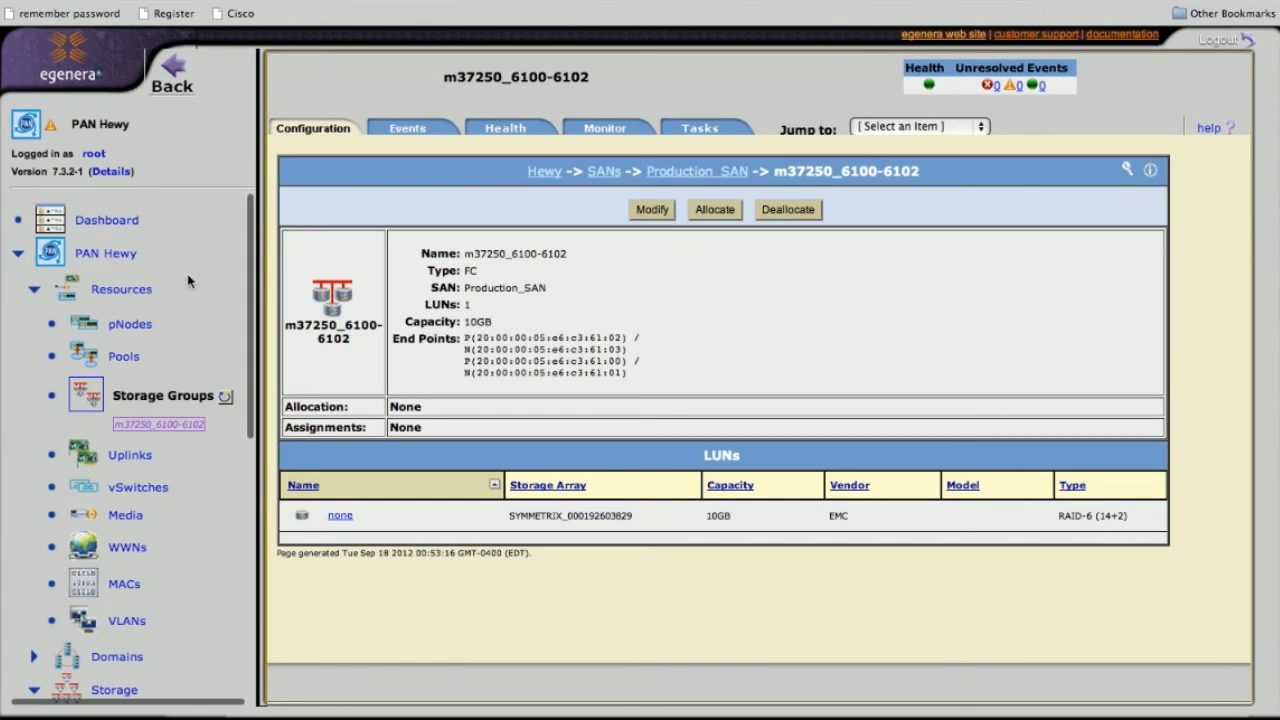
Begin allocating m37250_6100-6102 to an LPAN, check the available LPANs, then cancel without allocating
left_click(145, 400)
left_click(734, 205)
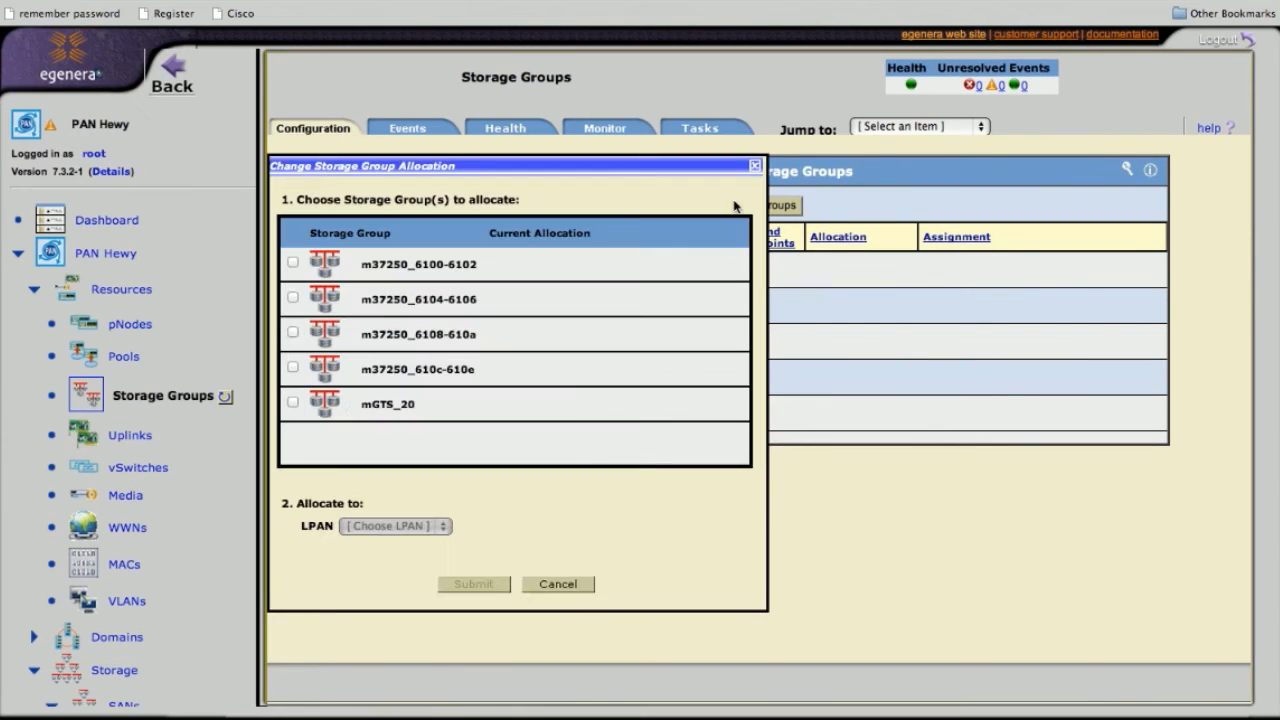
left_click(292, 262)
left_click(410, 526)
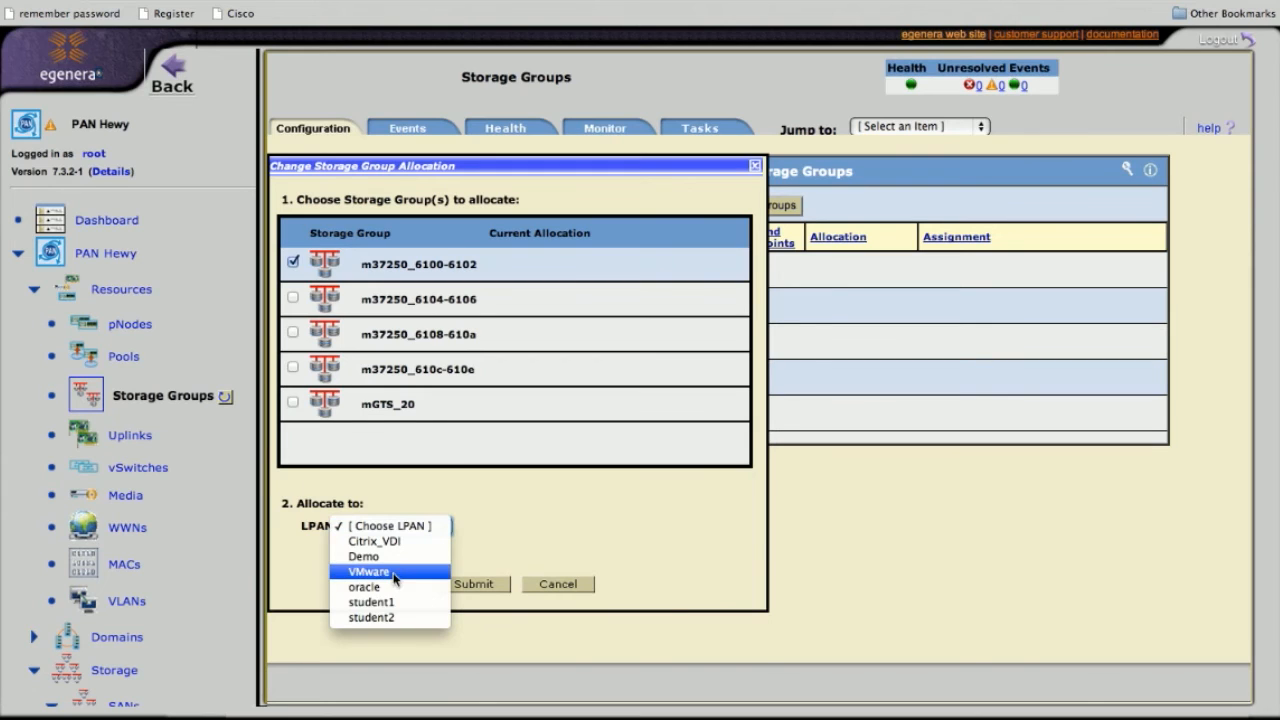
left_click(612, 511)
left_click(553, 586)
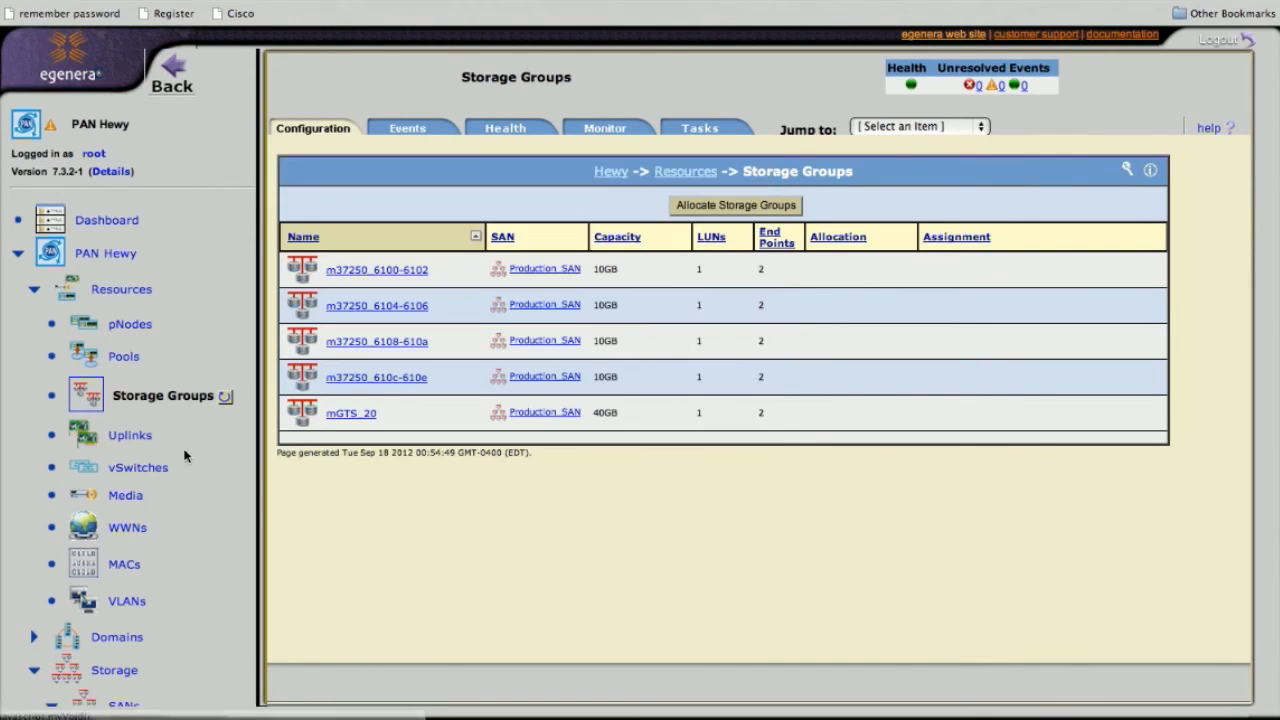
scroll(171, 449, "down", 10)
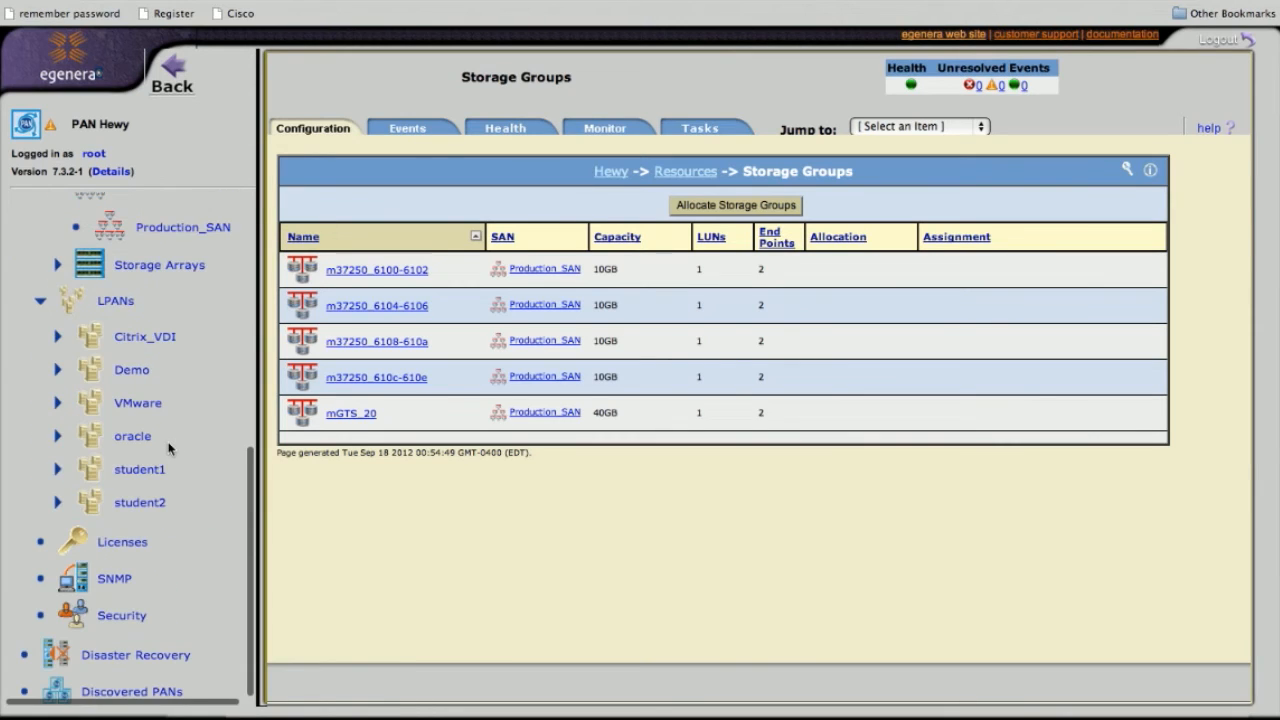
Create an LPAN named 'storage', keeping the maximum of 32 pServers
left_click(128, 310)
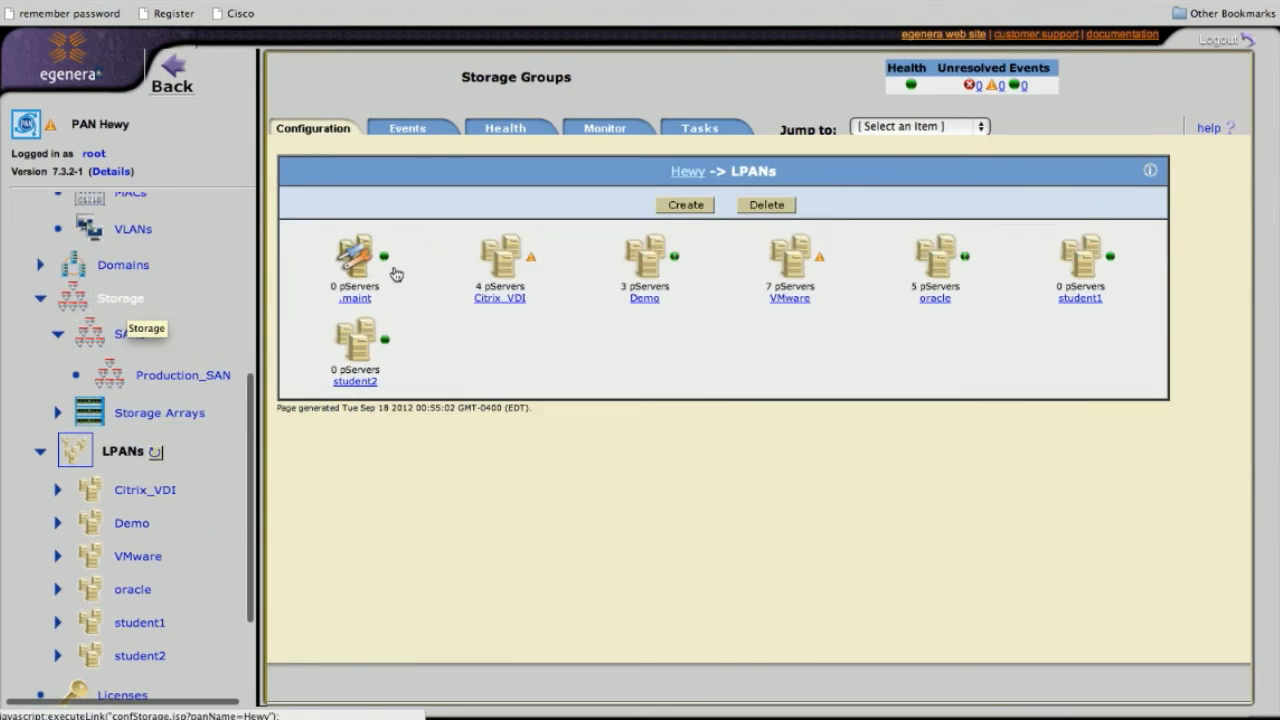
left_click(686, 205)
left_click(799, 214)
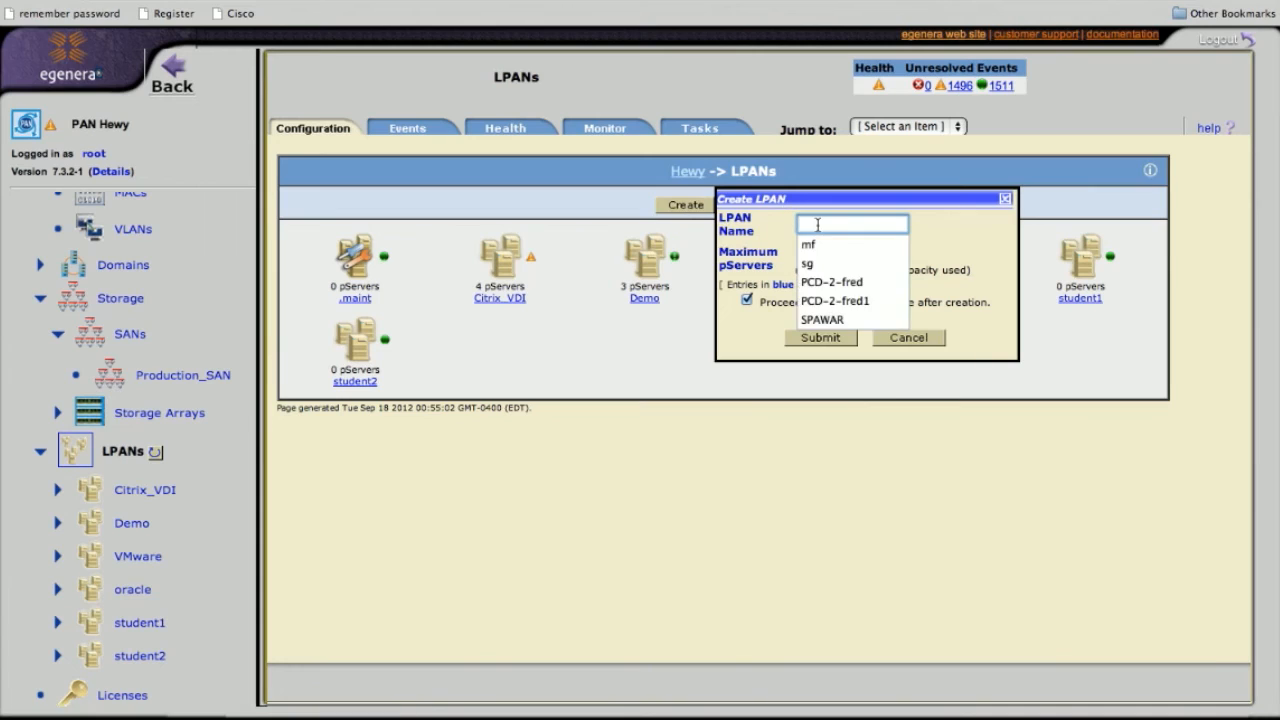
type("storage")
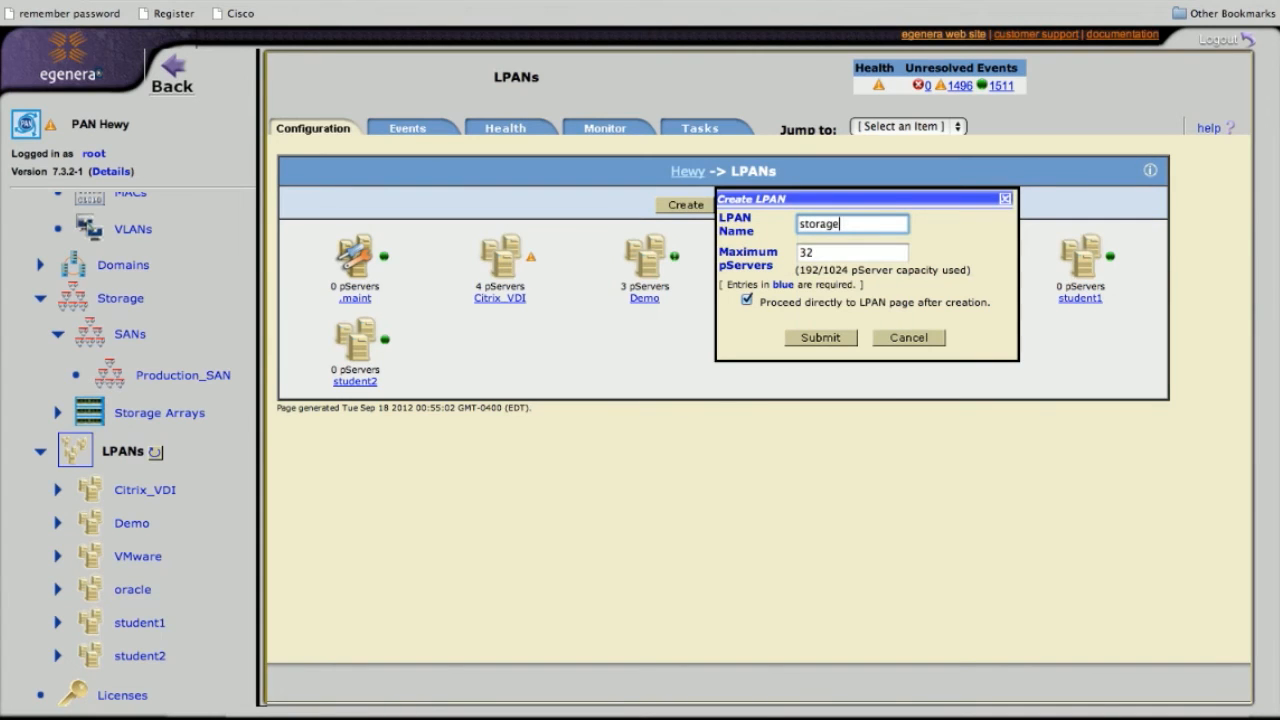
left_click(820, 338)
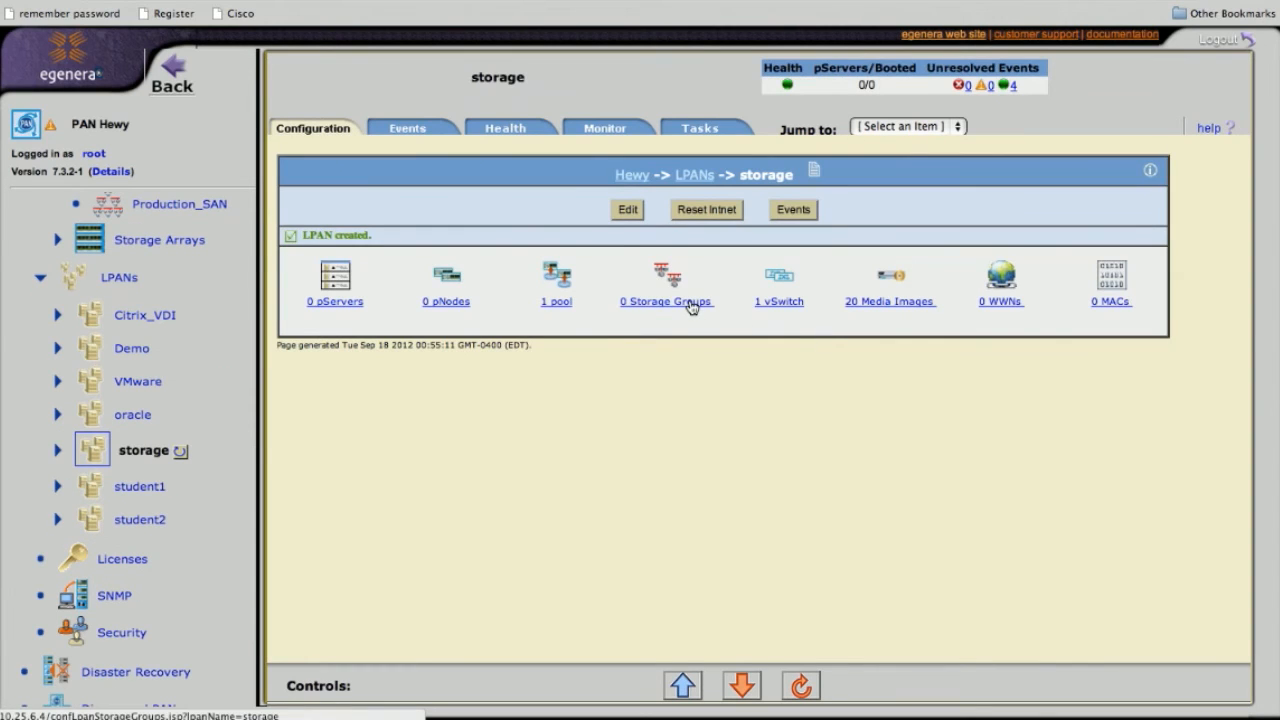
Add storage group m37250_6100-6102 to the storage LPAN's storage groups
left_click(690, 306)
left_click(688, 209)
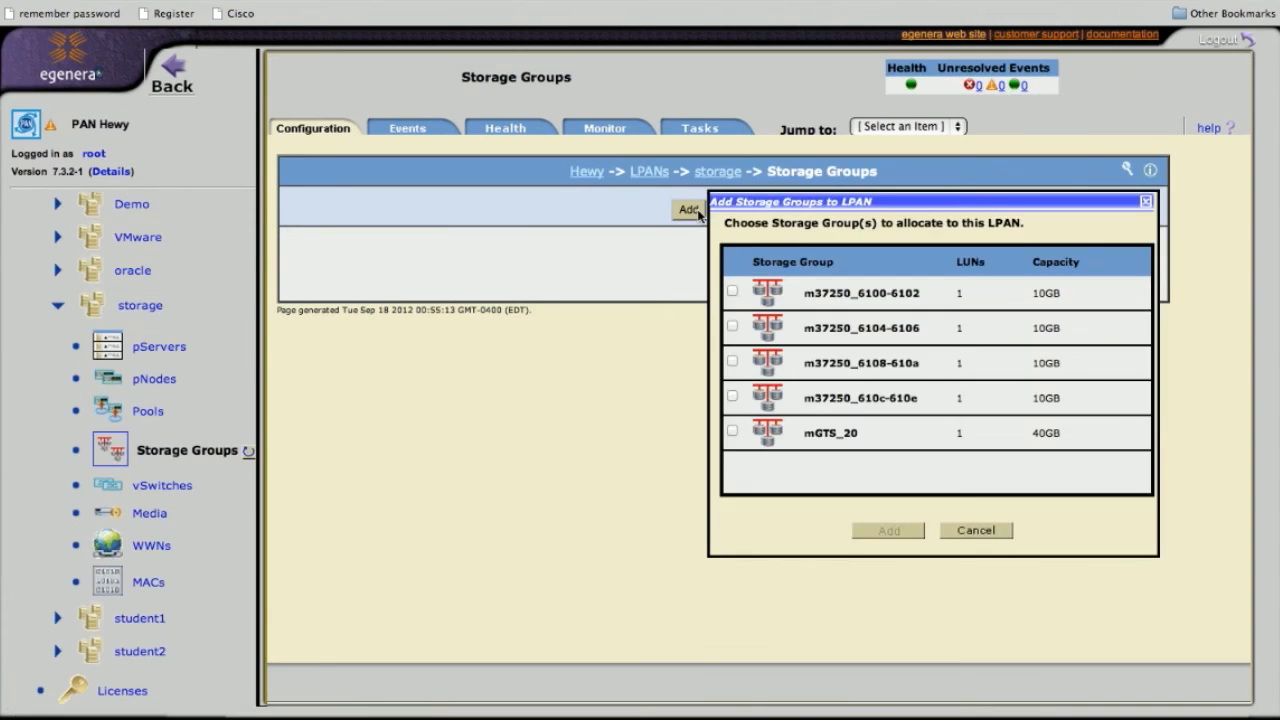
left_click(734, 291)
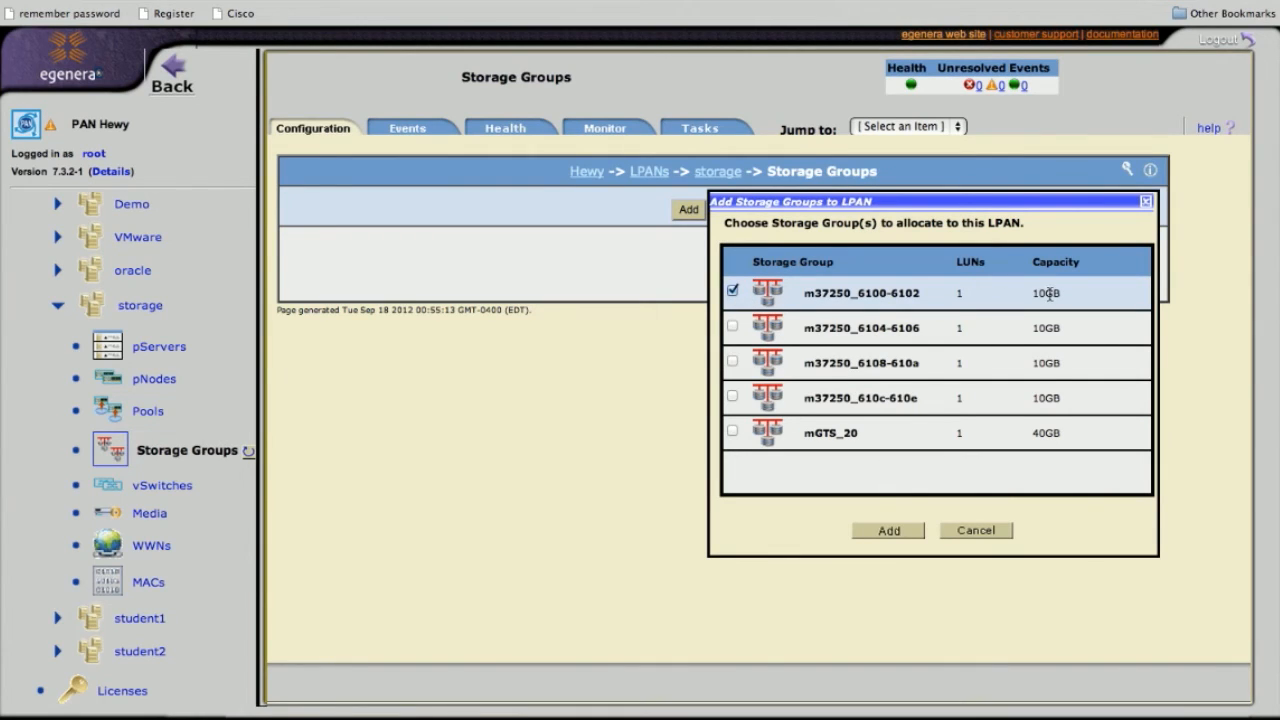
left_click(891, 532)
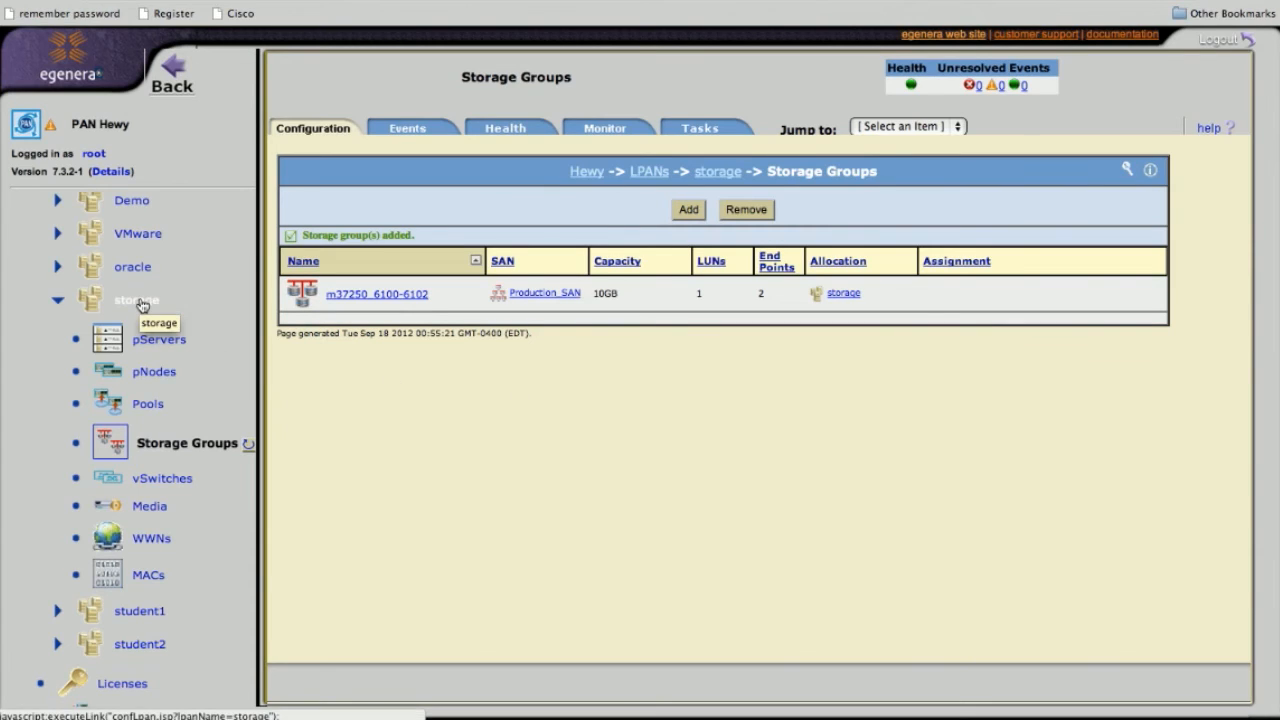
From the storage LPAN's pServers list, create a pServer named 'db1'
left_click(164, 483)
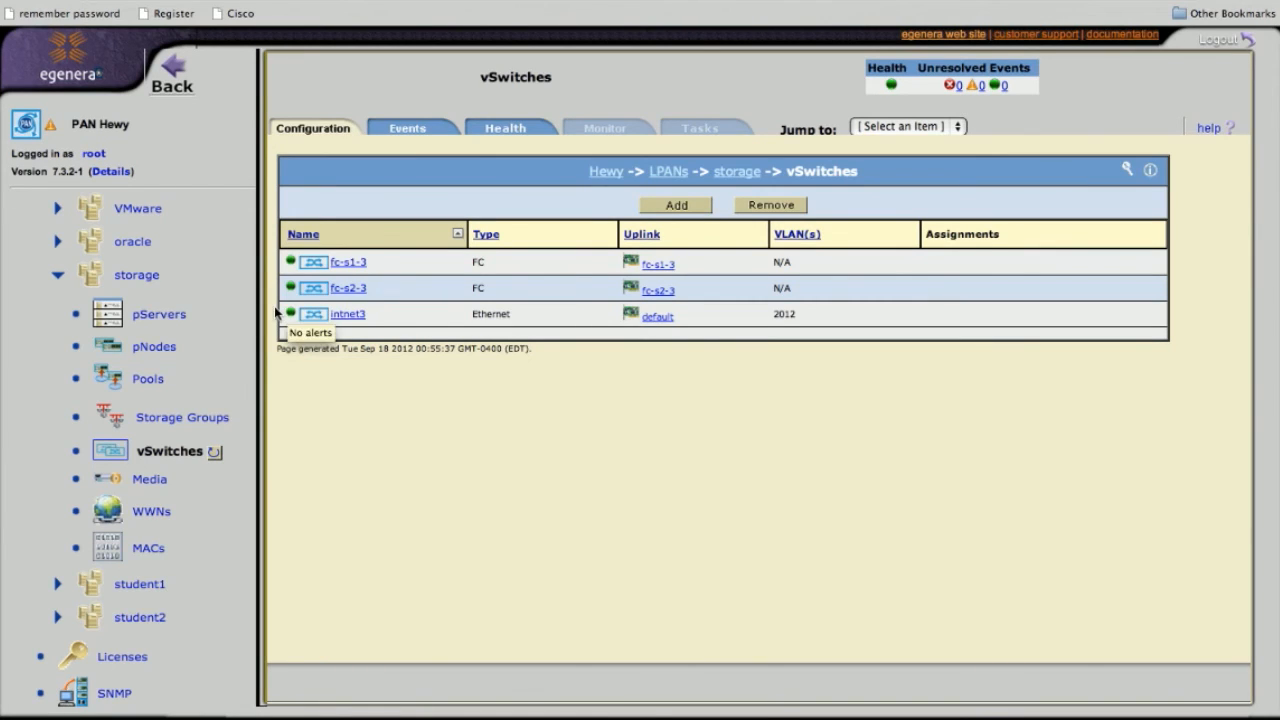
left_click(158, 318)
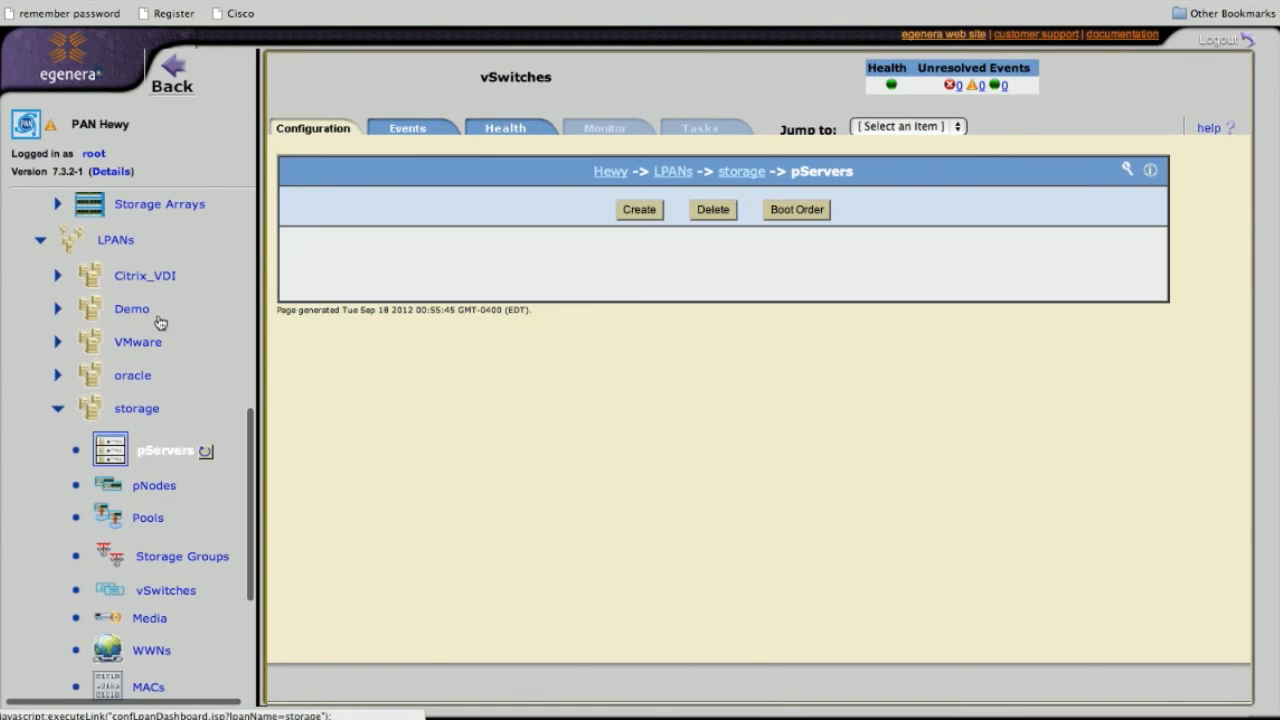
left_click(641, 214)
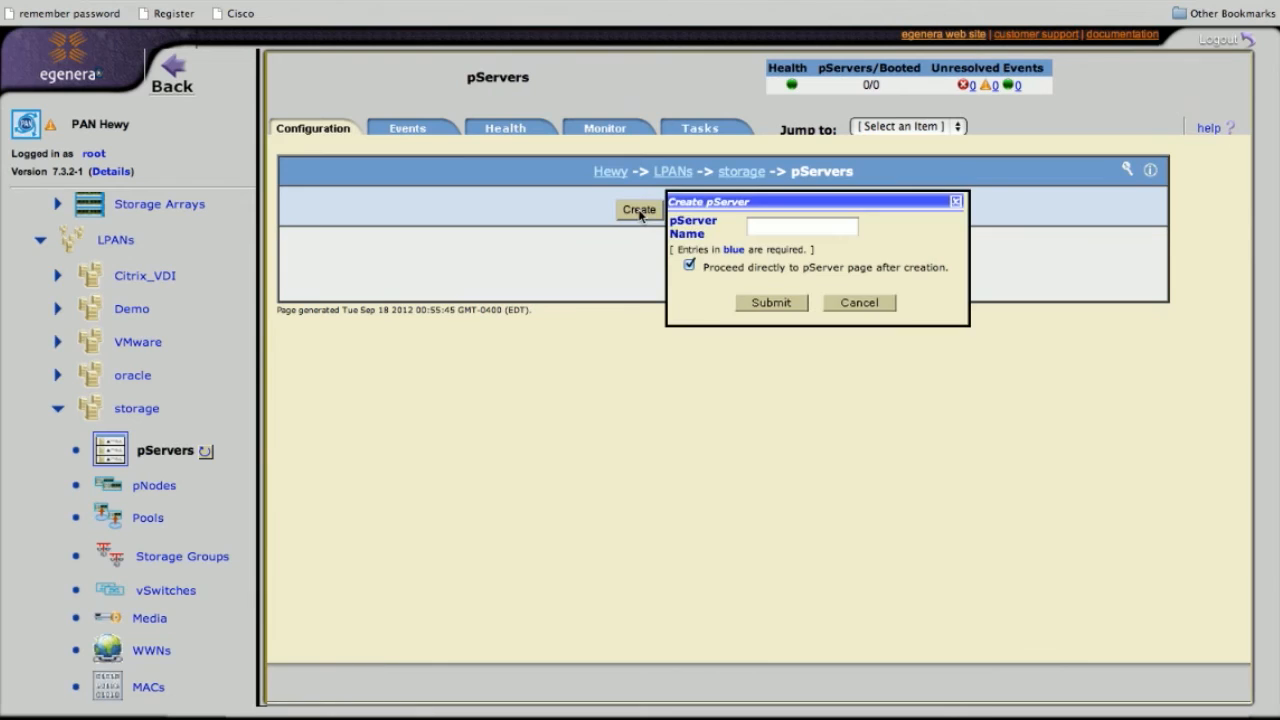
left_click(770, 227)
type("db1")
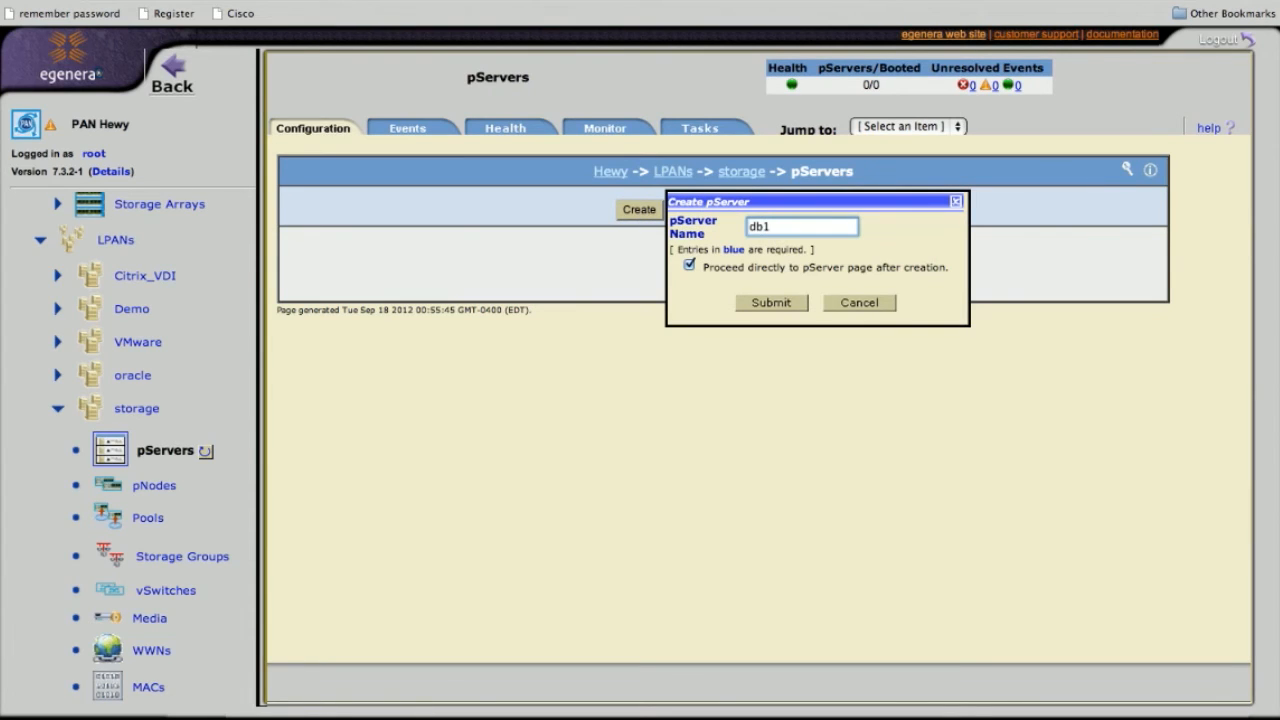
left_click(779, 303)
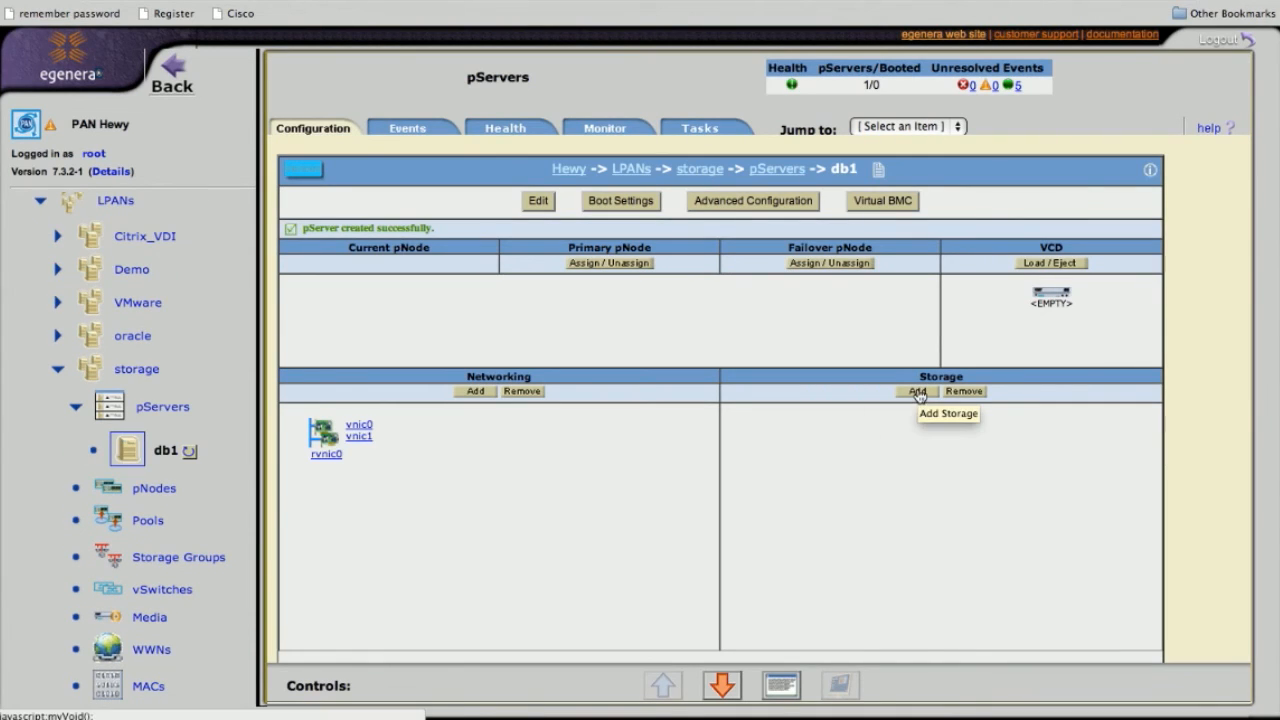
Review the Add vHBA to pServer dialog for an FC vHBA on db1, then cancel it
left_click(917, 391)
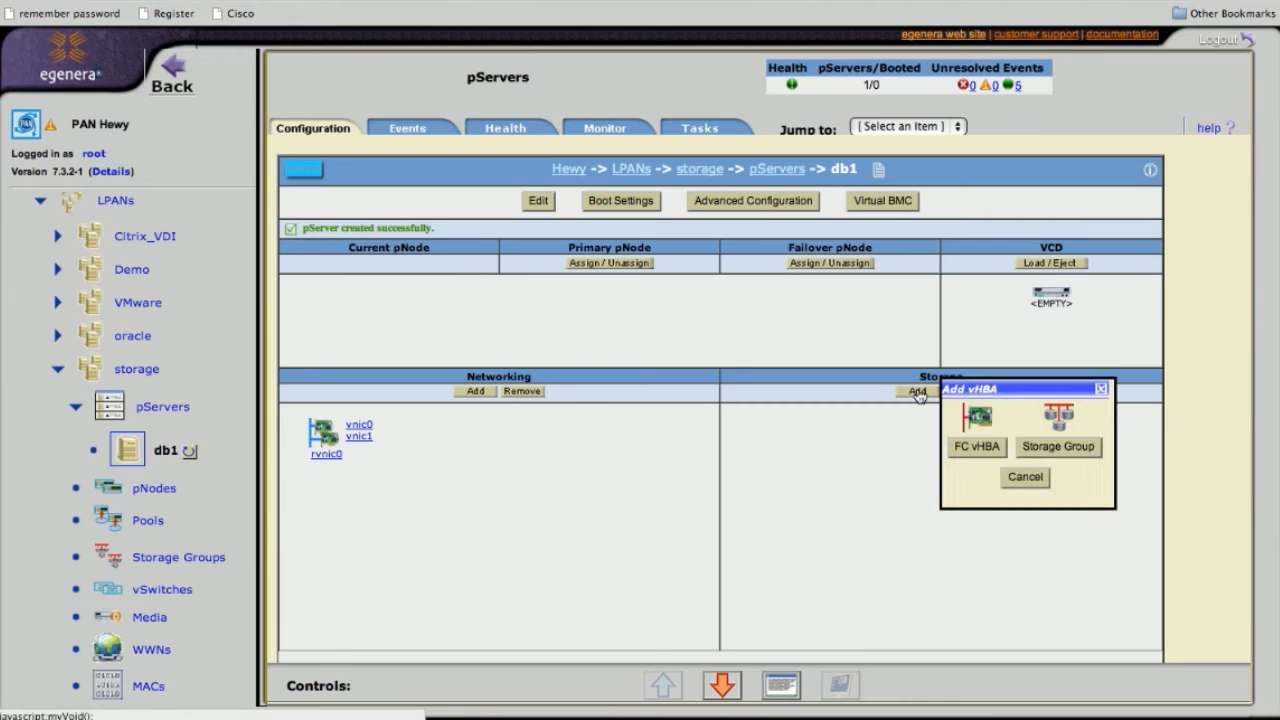
left_click(977, 447)
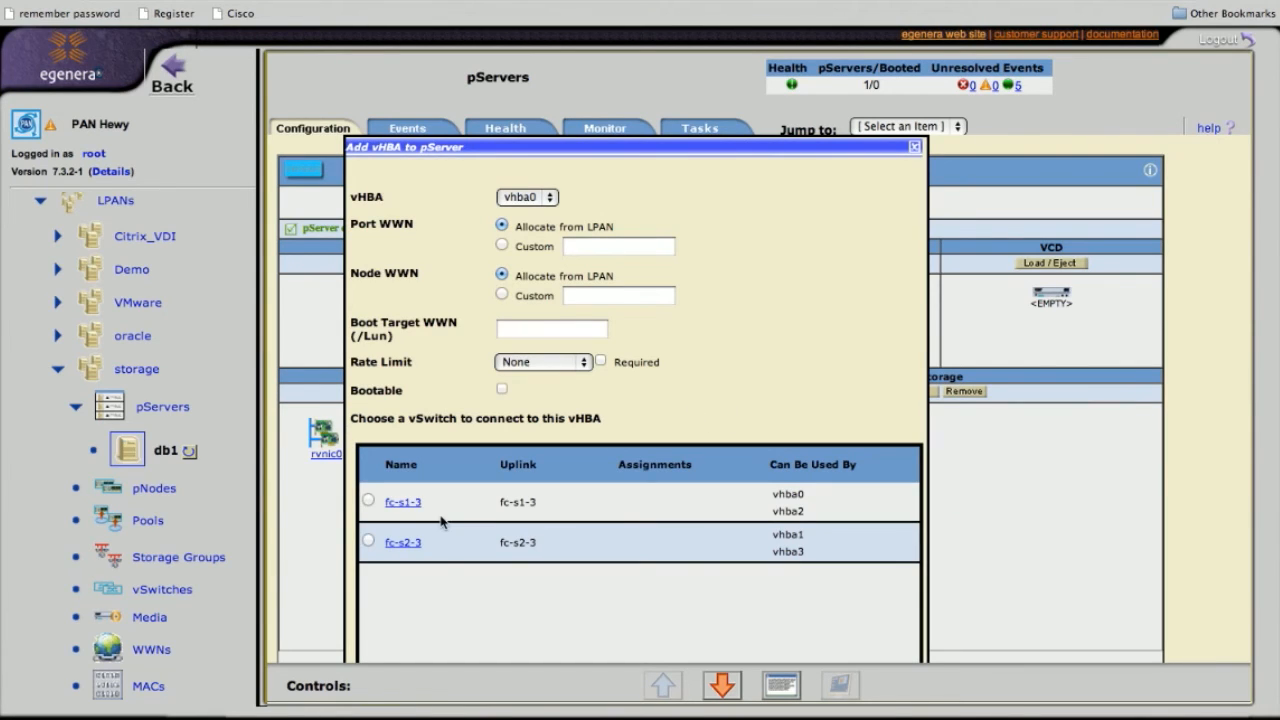
scroll(633, 343, "down", 1)
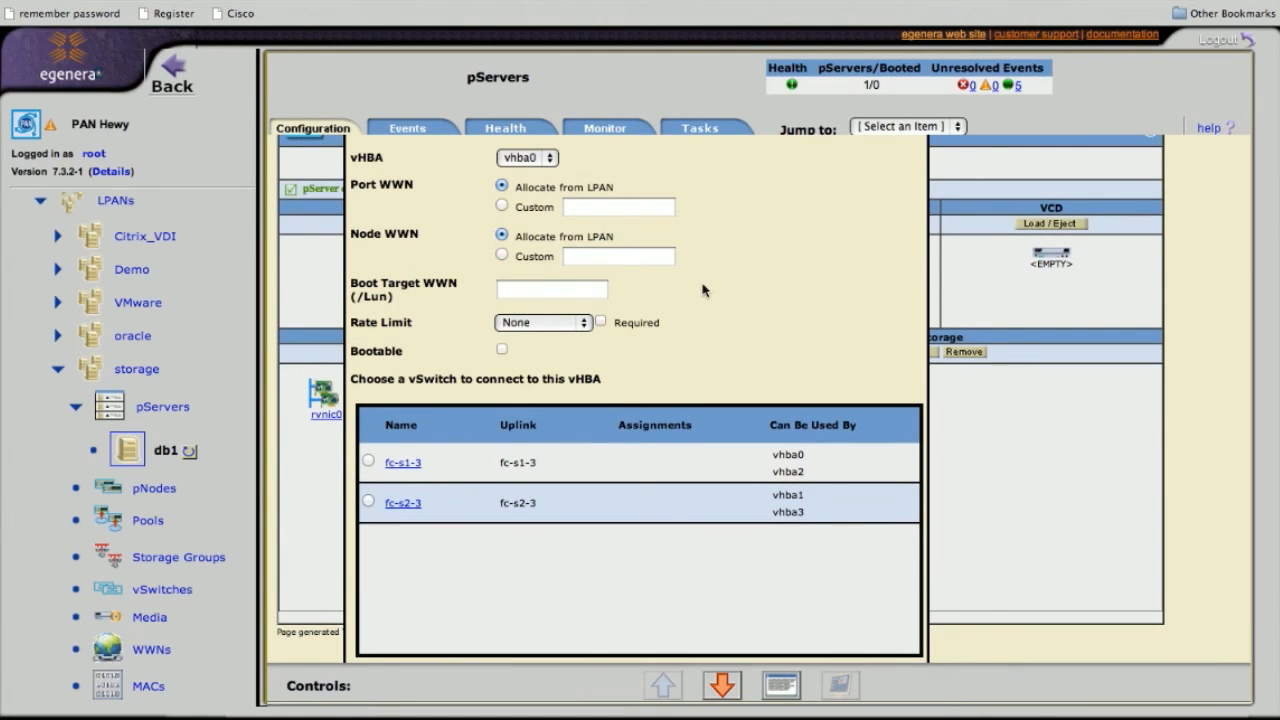
scroll(702, 289, "down", 1)
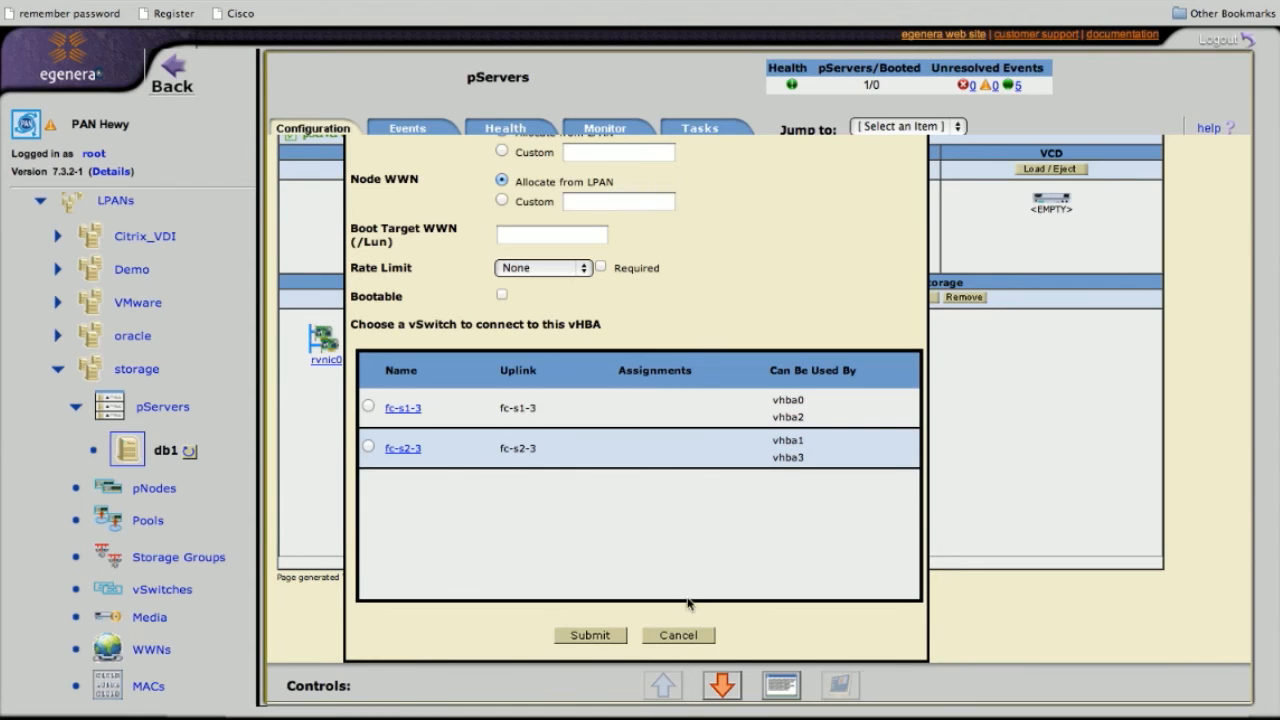
left_click(679, 637)
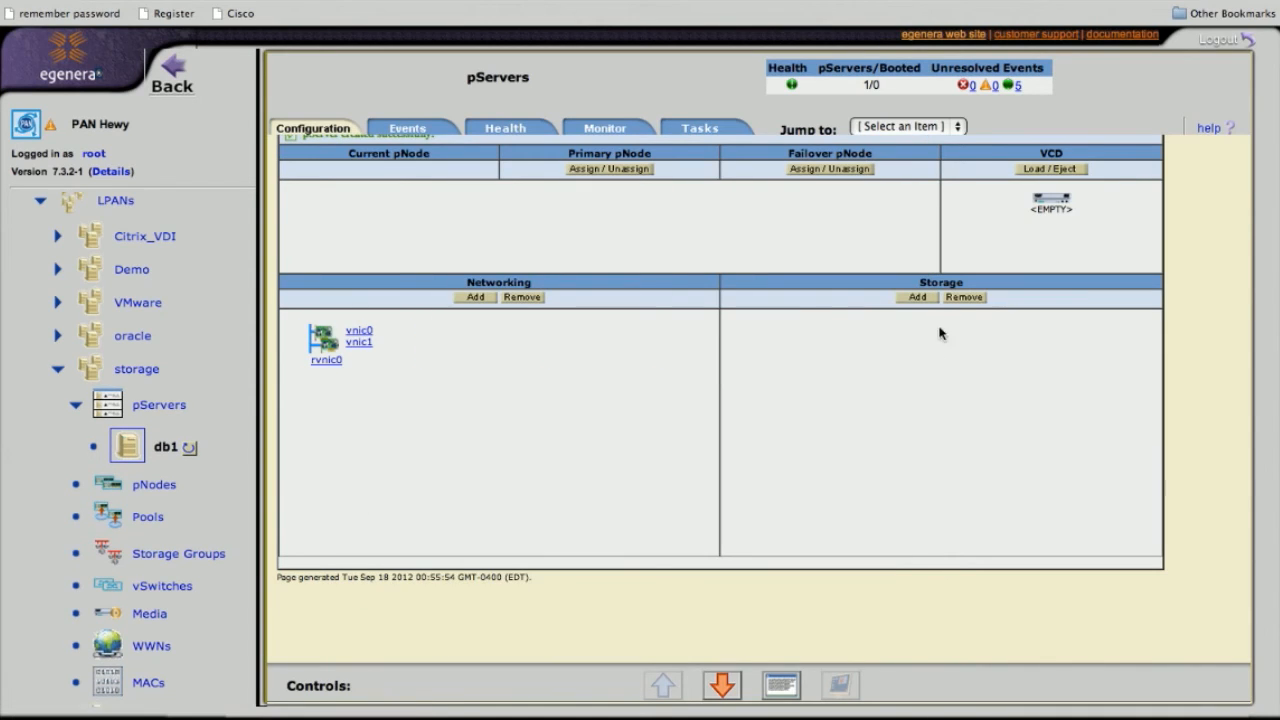
left_click(918, 299)
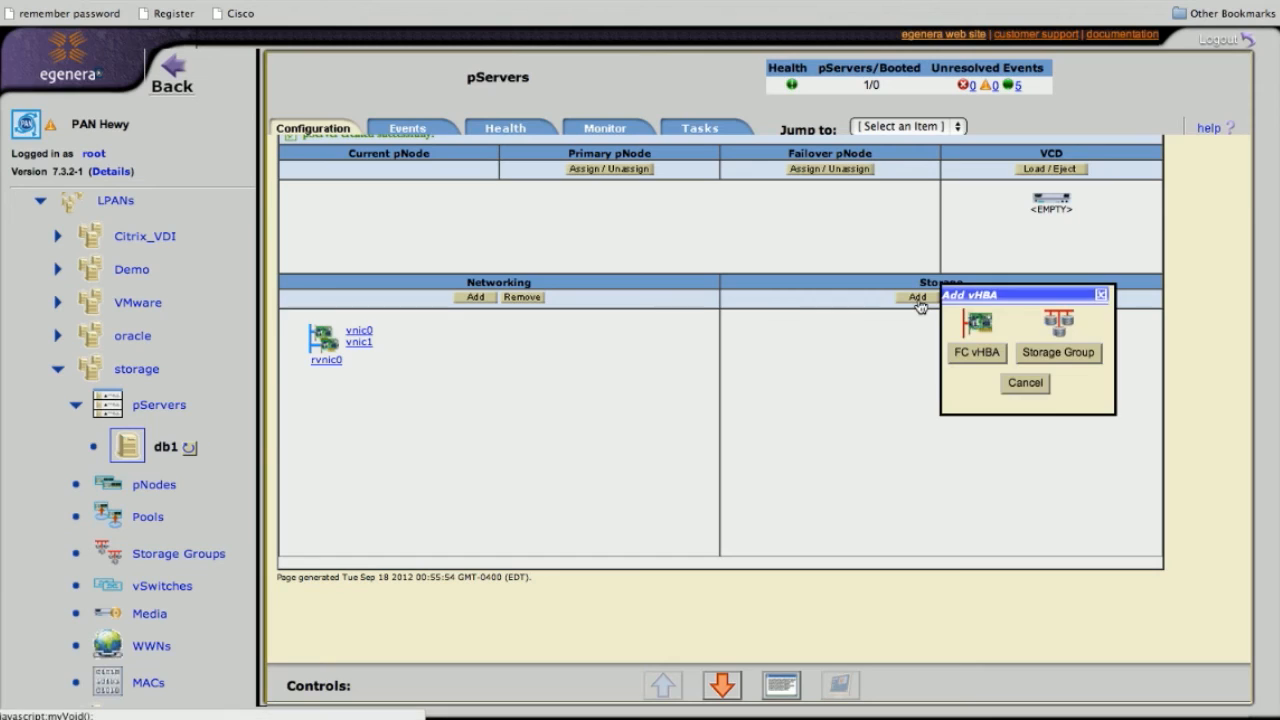
Attach storage group Production_SAN/m37250_6100-6102 to db1, creating vhba0 and vhba1
left_click(1056, 353)
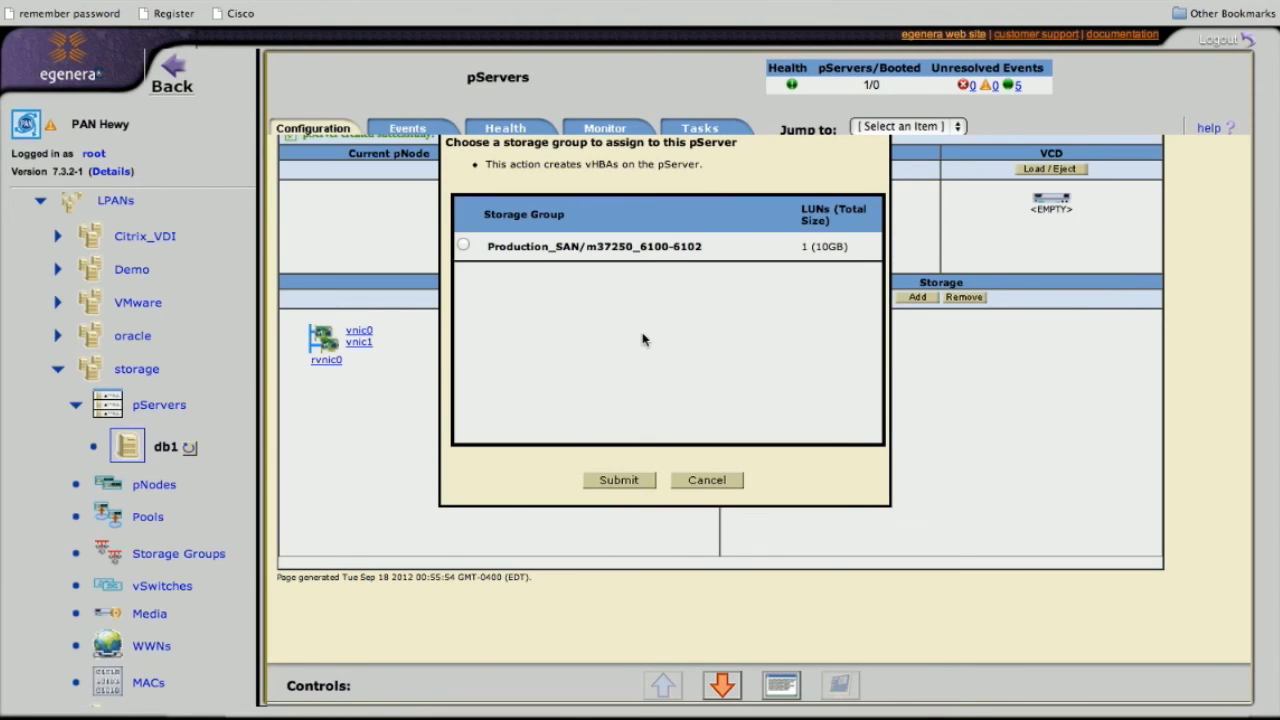
left_click(463, 246)
left_click(628, 481)
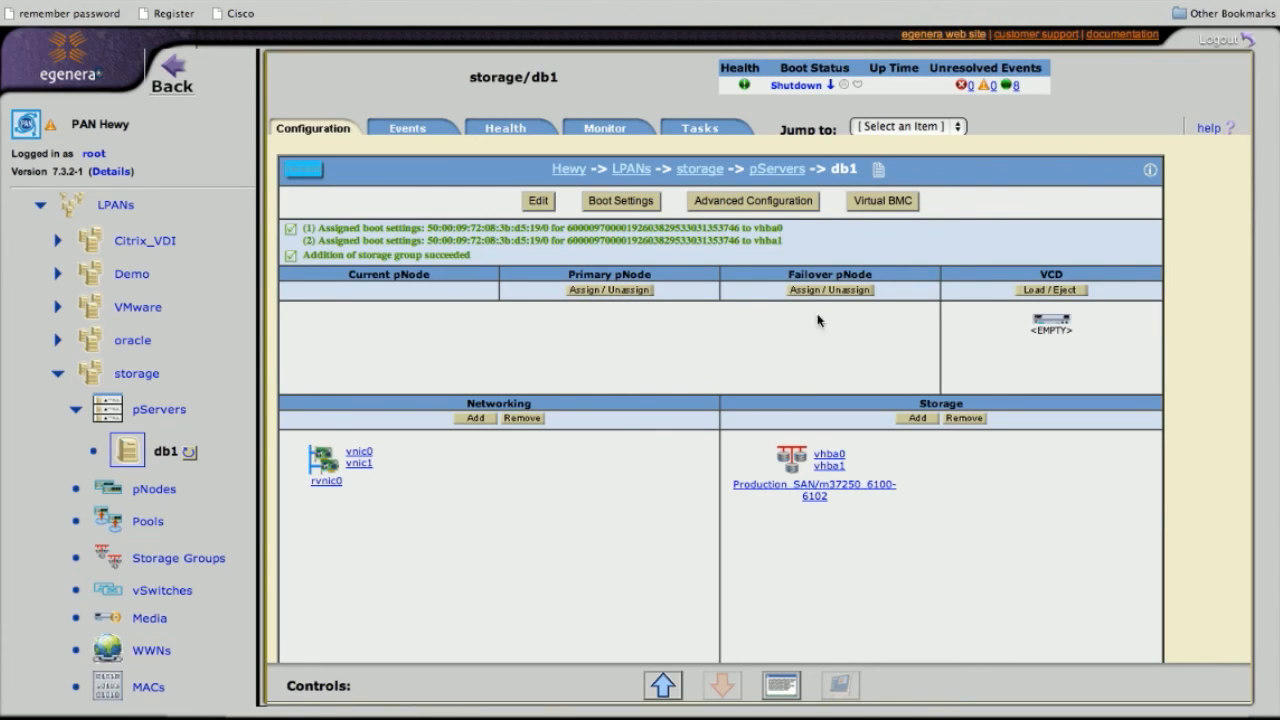
mouse_move(787, 455)
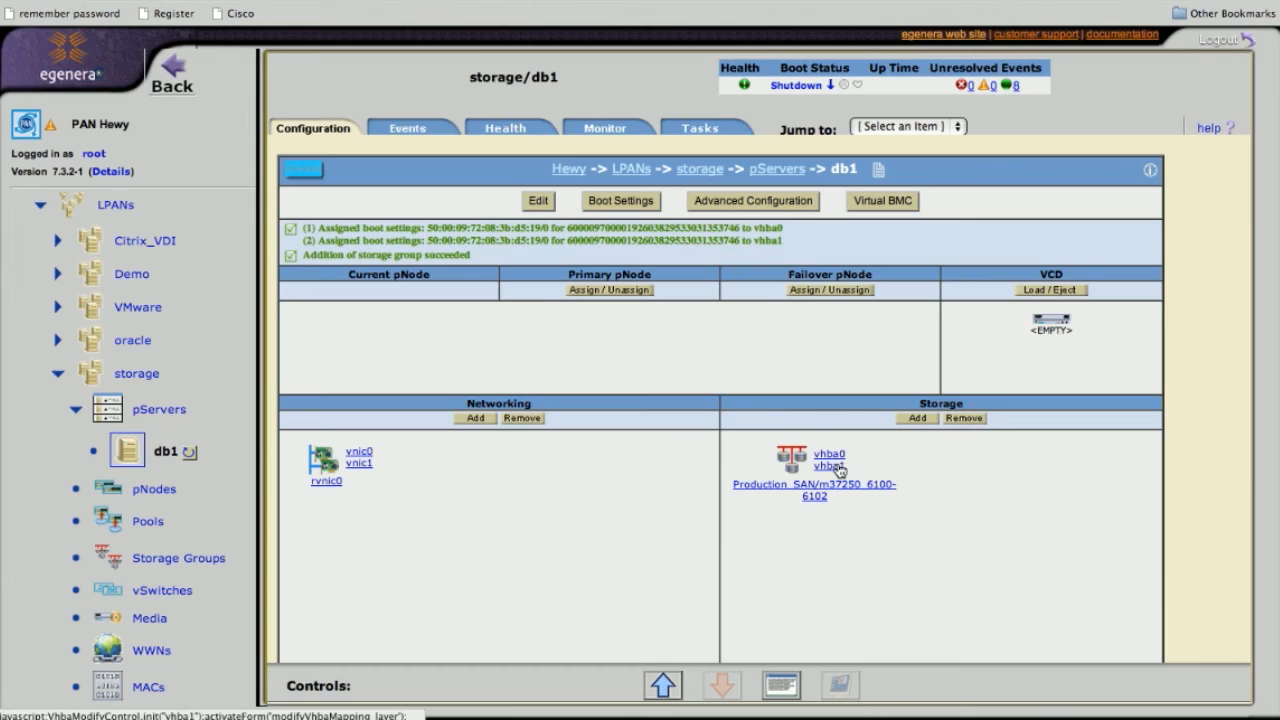
left_click(837, 457)
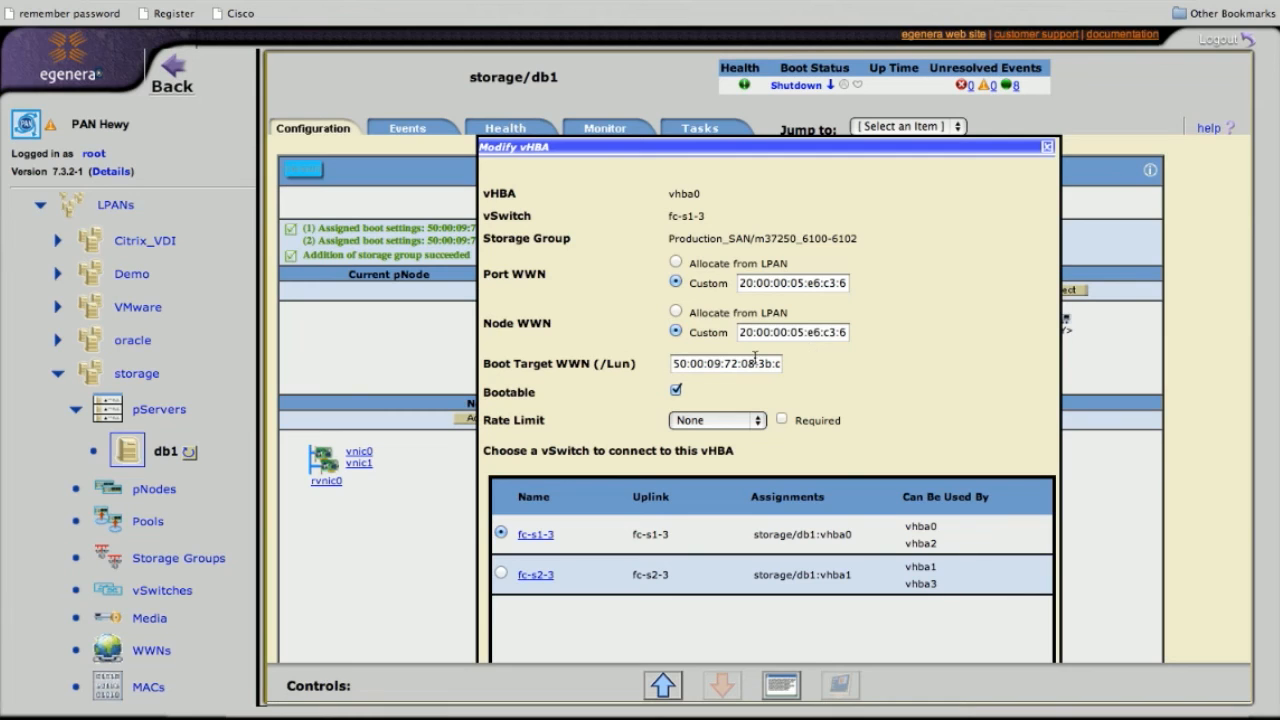
scroll(754, 358, "down", 3)
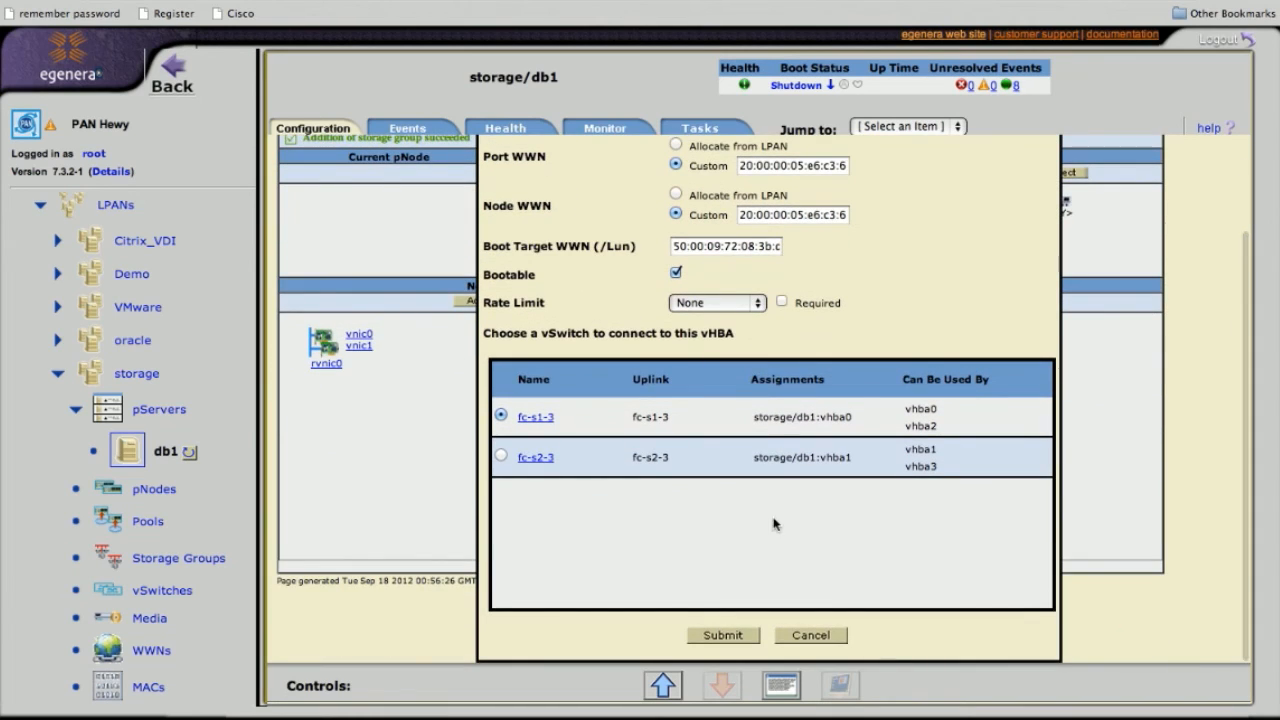
left_click(808, 630)
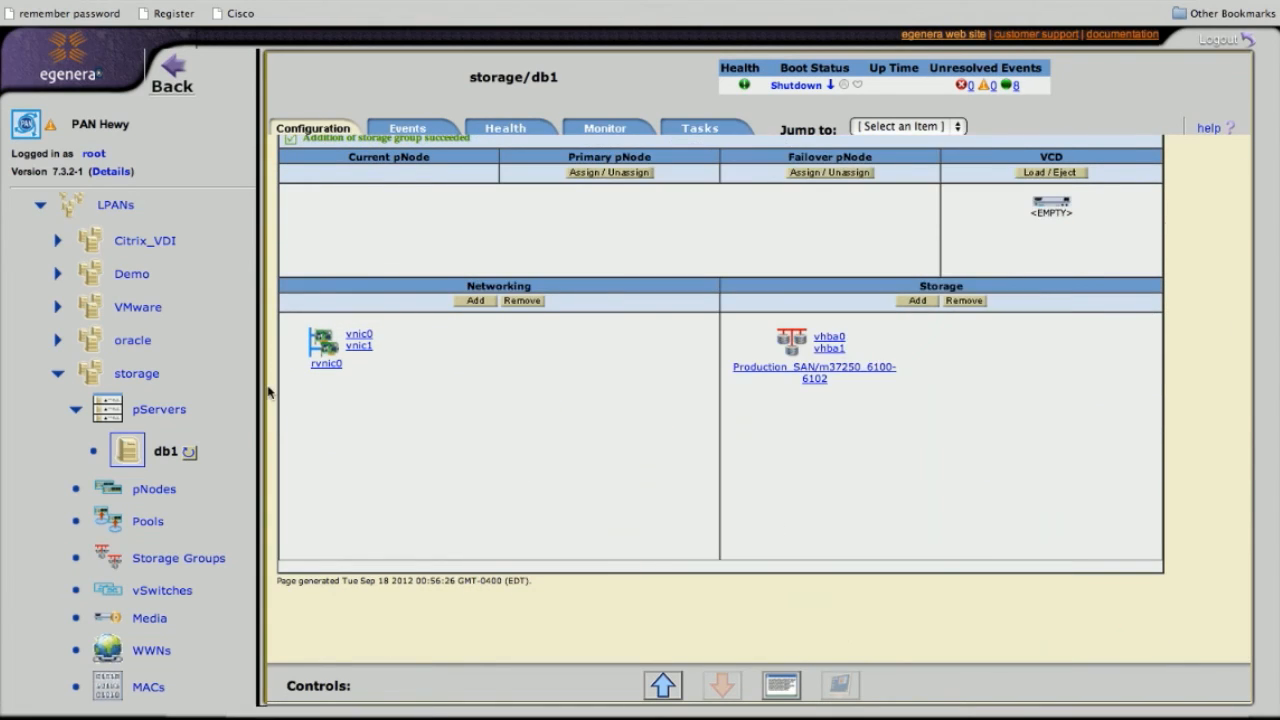
scroll(151, 543, "down", 1)
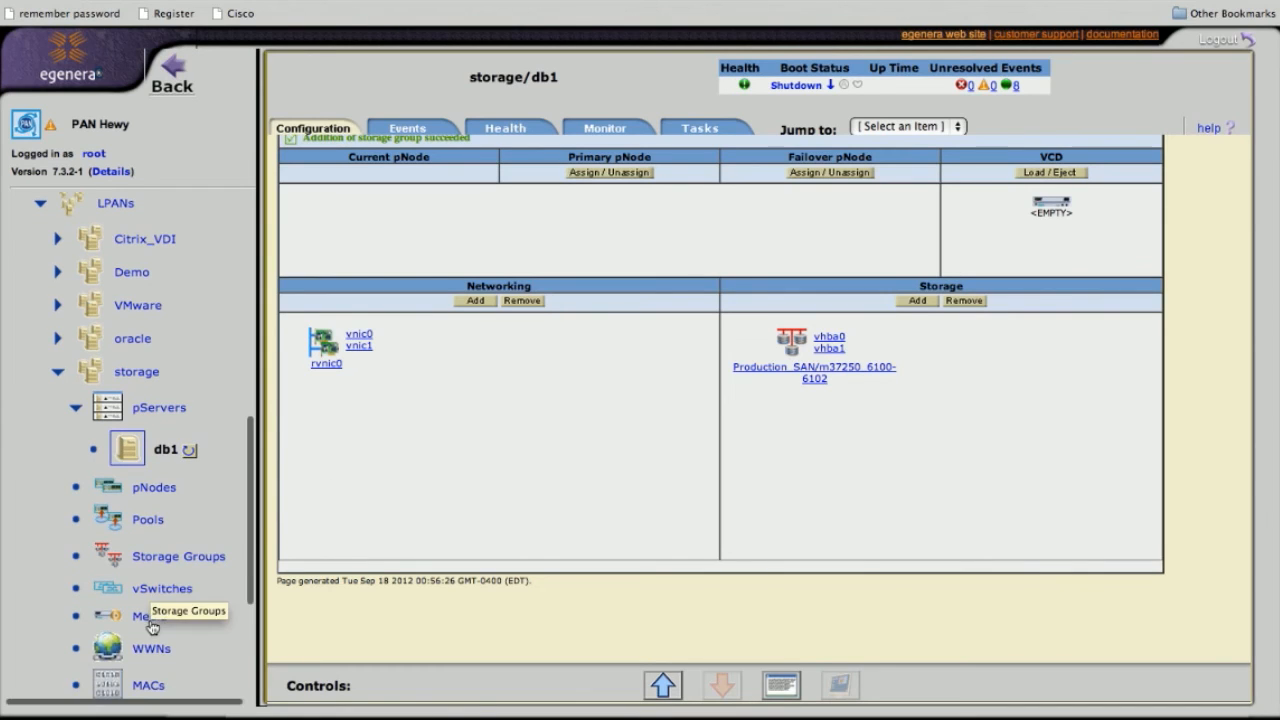
left_click(151, 655)
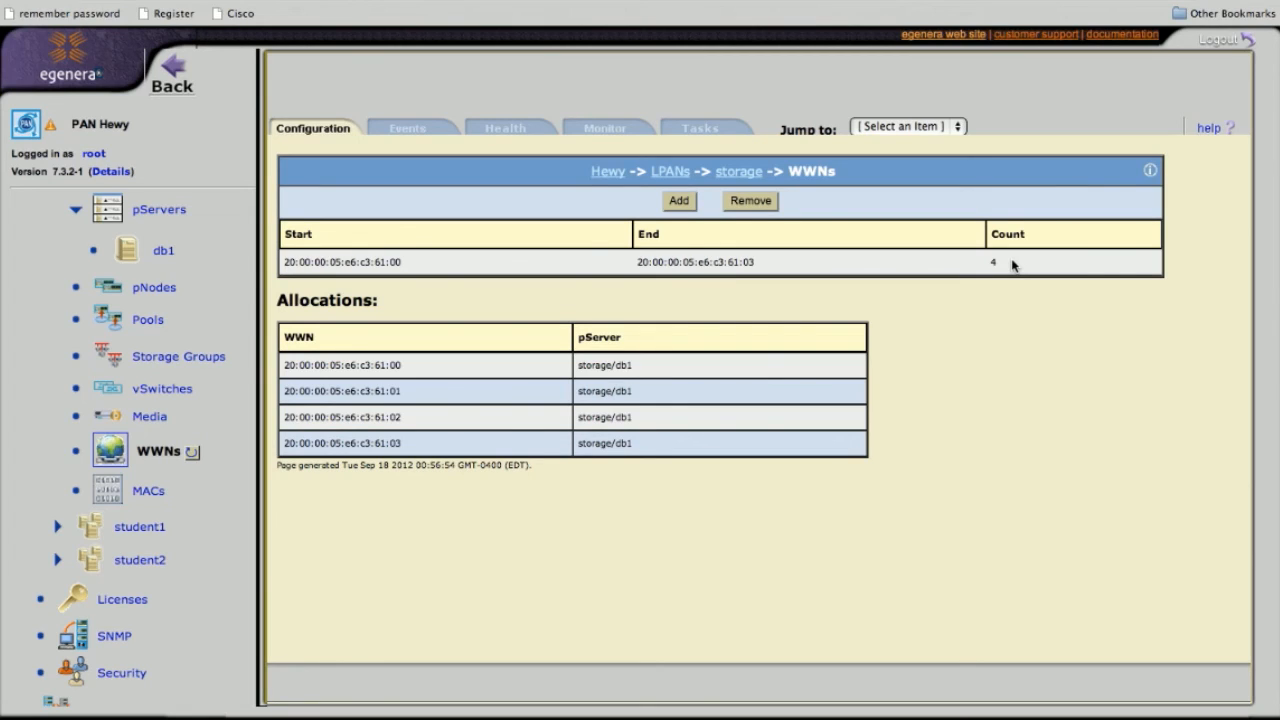
left_click(168, 256)
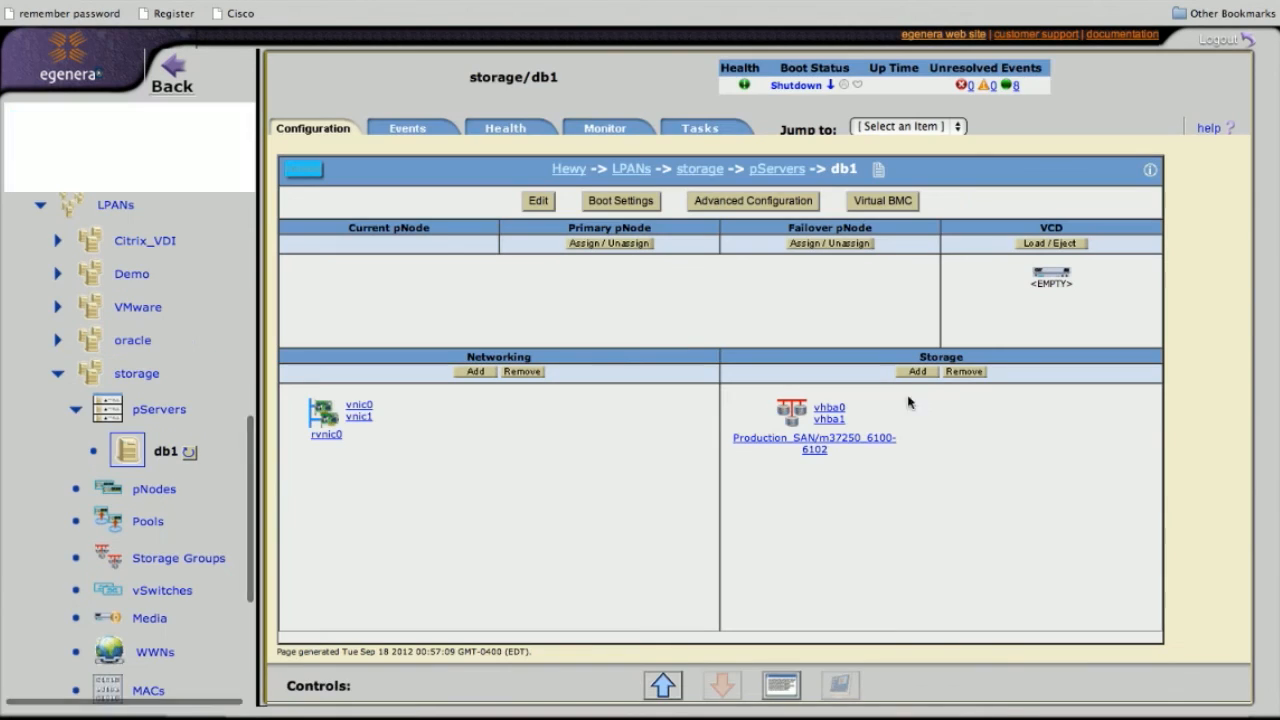
left_click(829, 408)
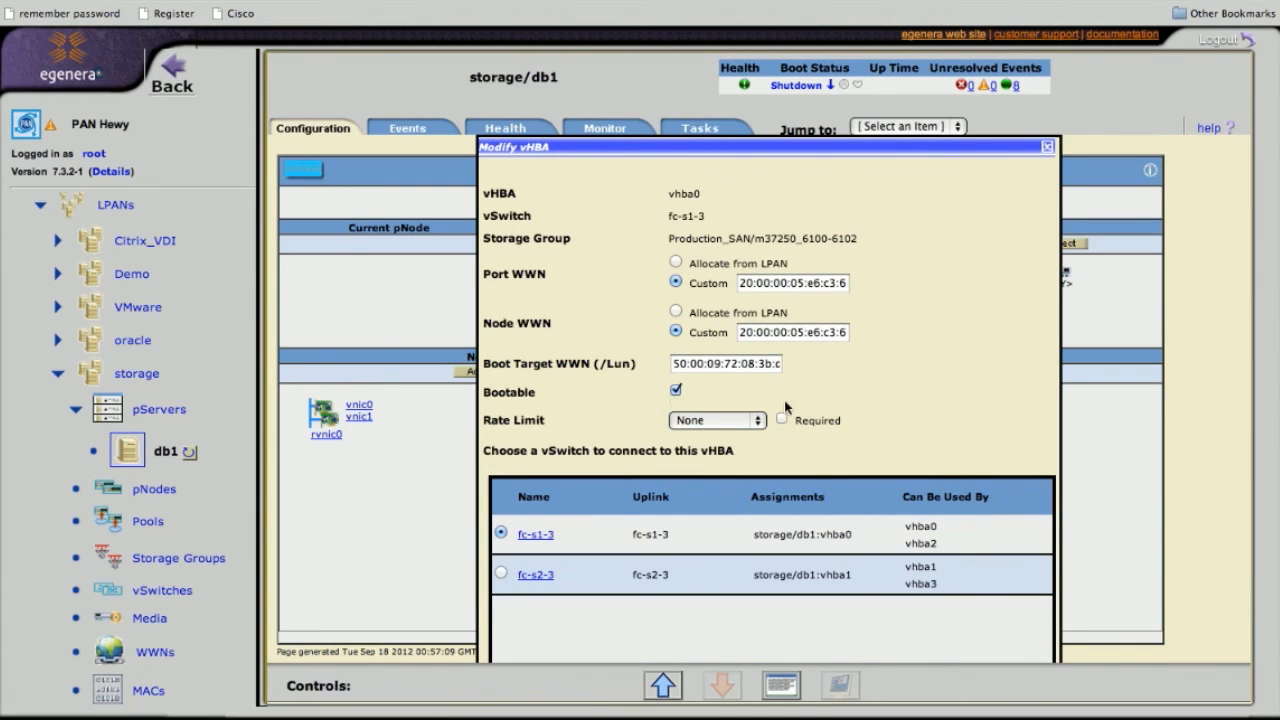
left_click(728, 426)
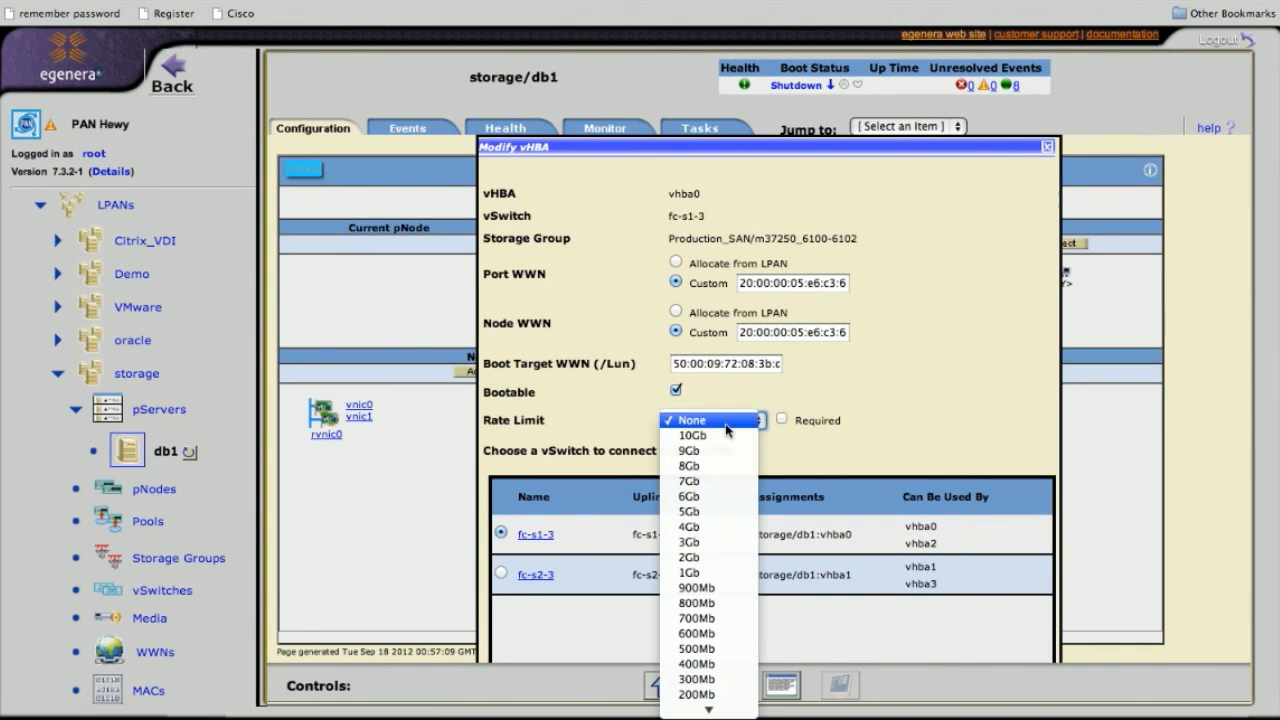
left_click(811, 390)
scroll(811, 390, "down", 3)
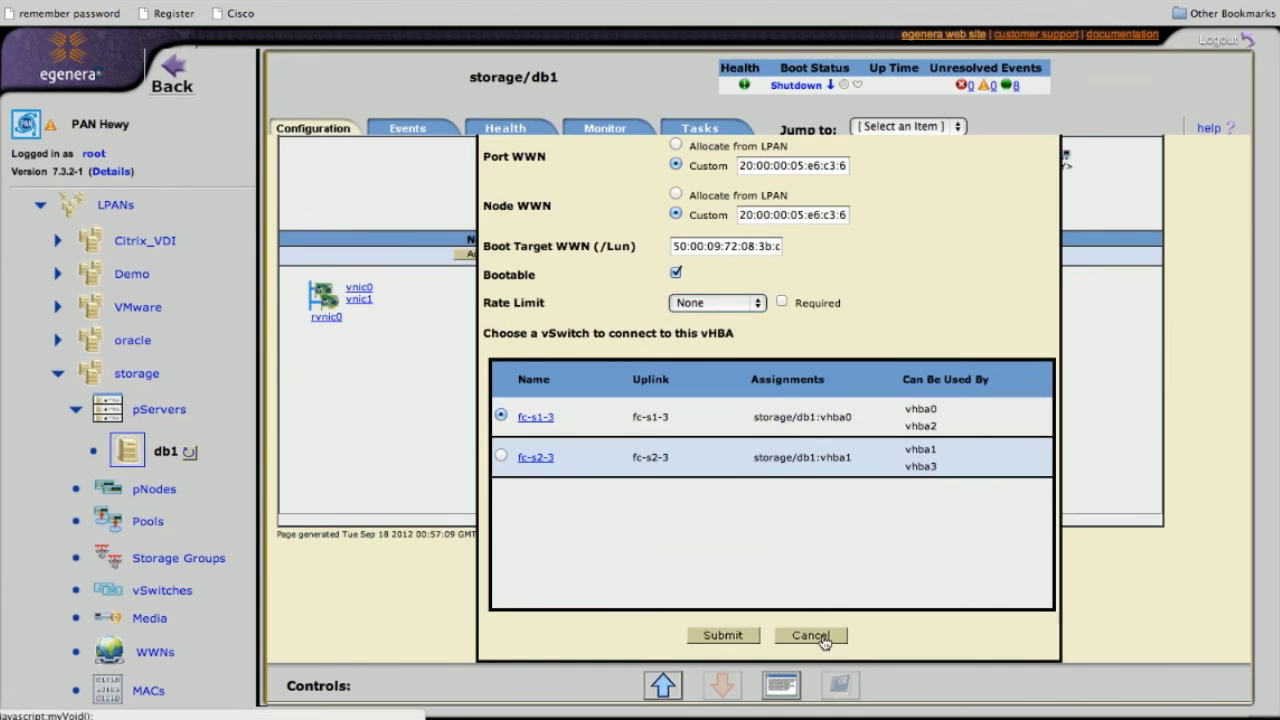
left_click(822, 640)
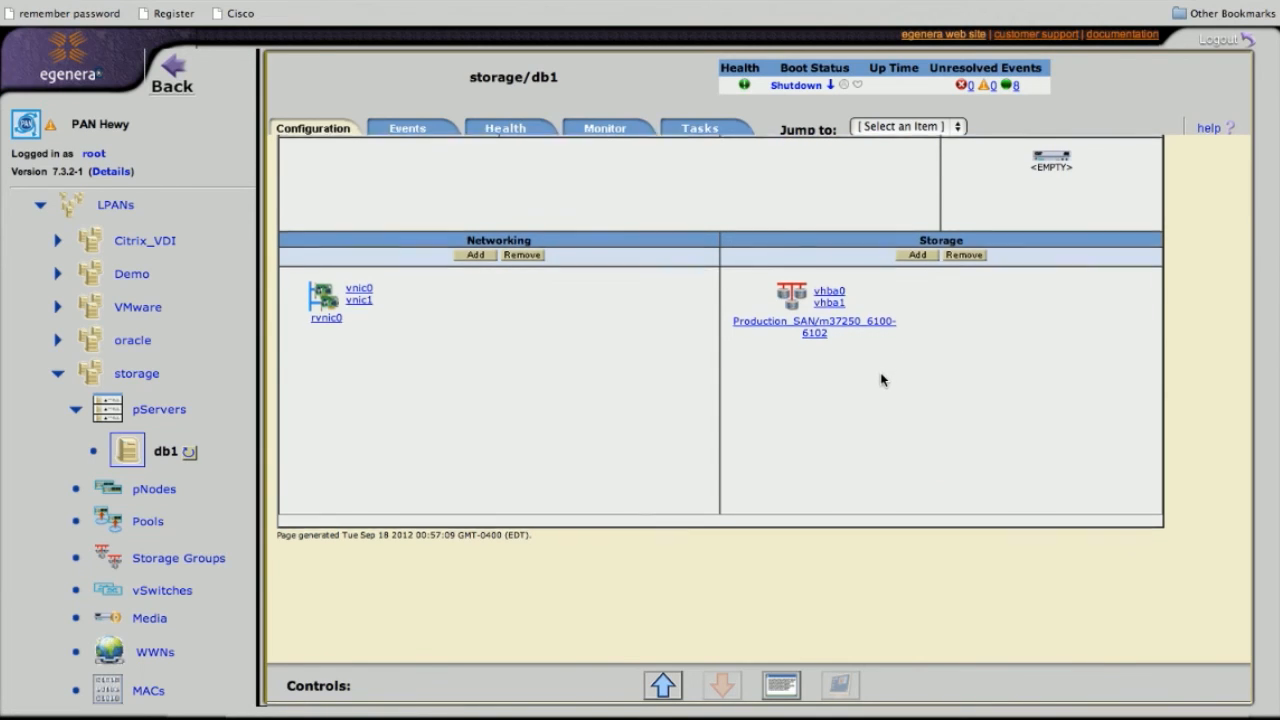
scroll(881, 379, "up", 3)
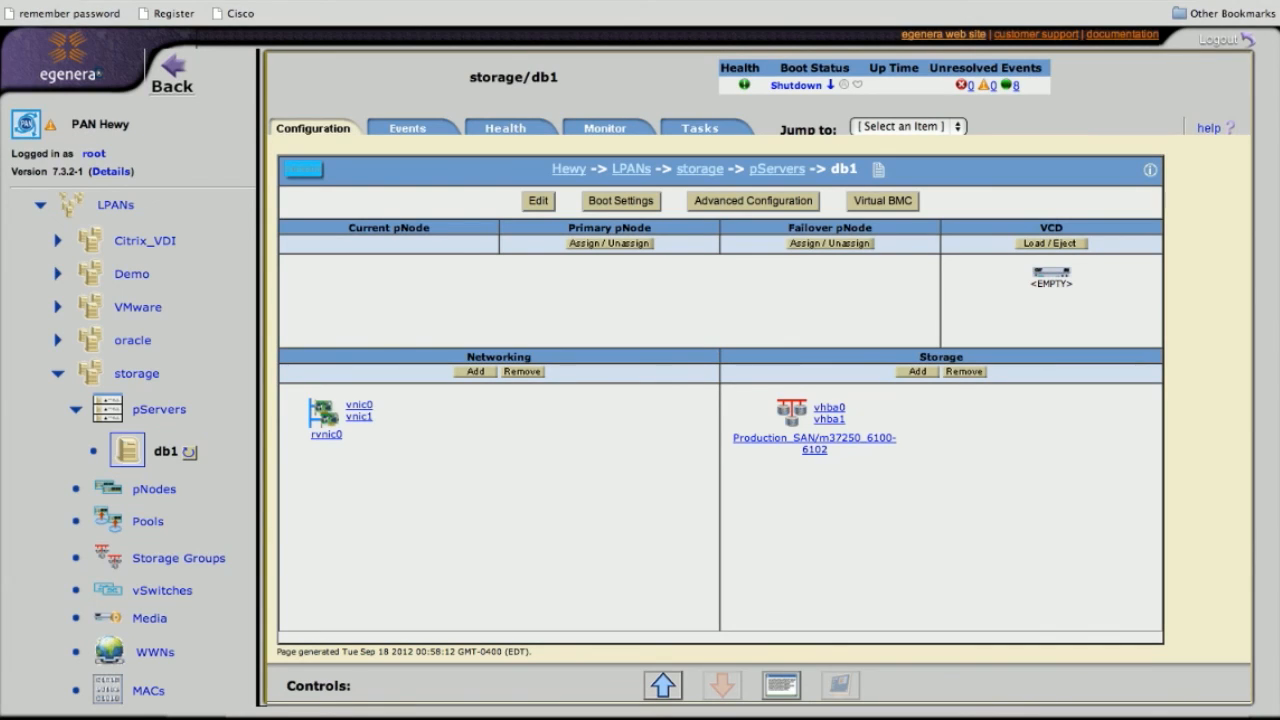
Bring iTerm2 over the browser, run help, and run san to list Production_SAN
left_click_drag(2, 72, 915, 116)
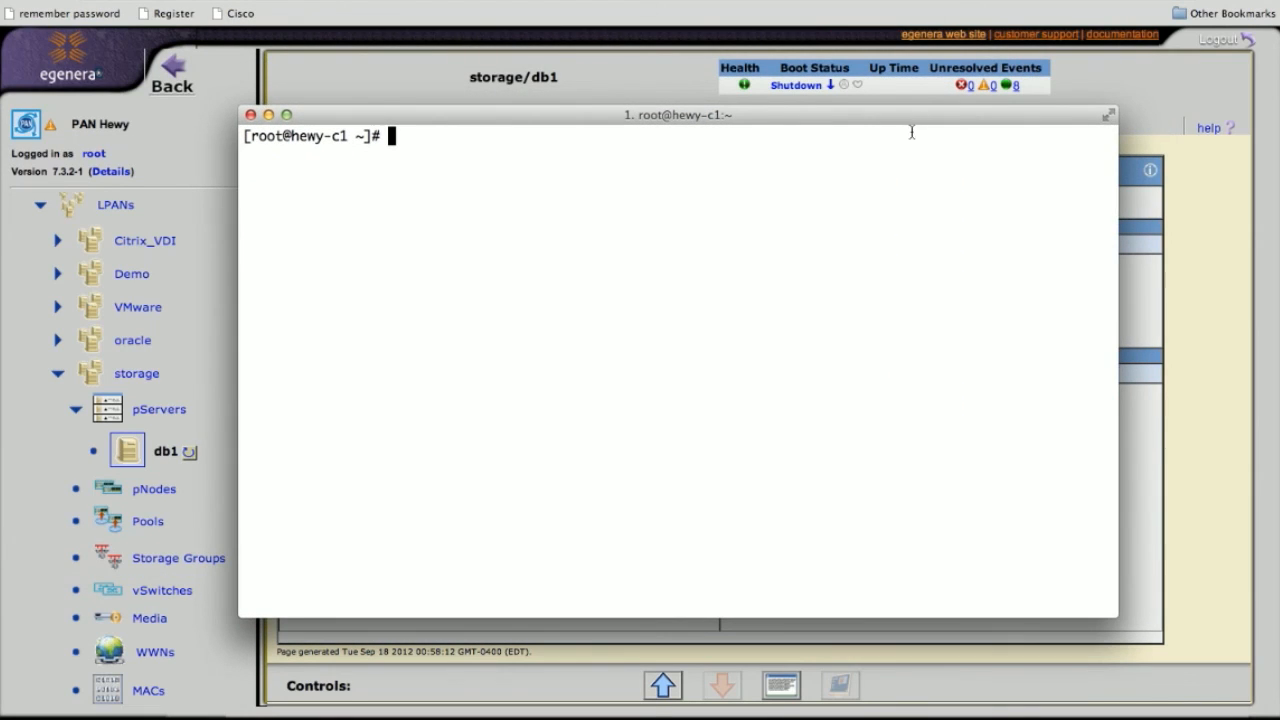
type("help")
key("Return")
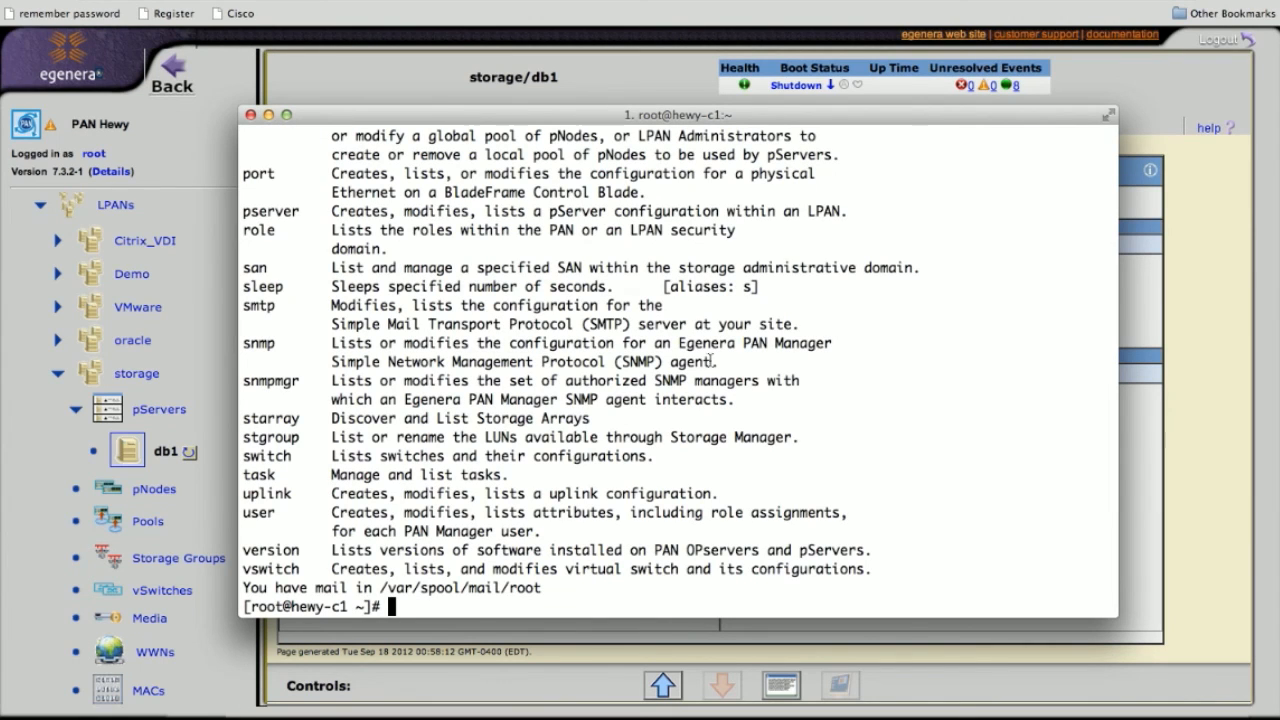
double_click(250, 268)
double_click(260, 418)
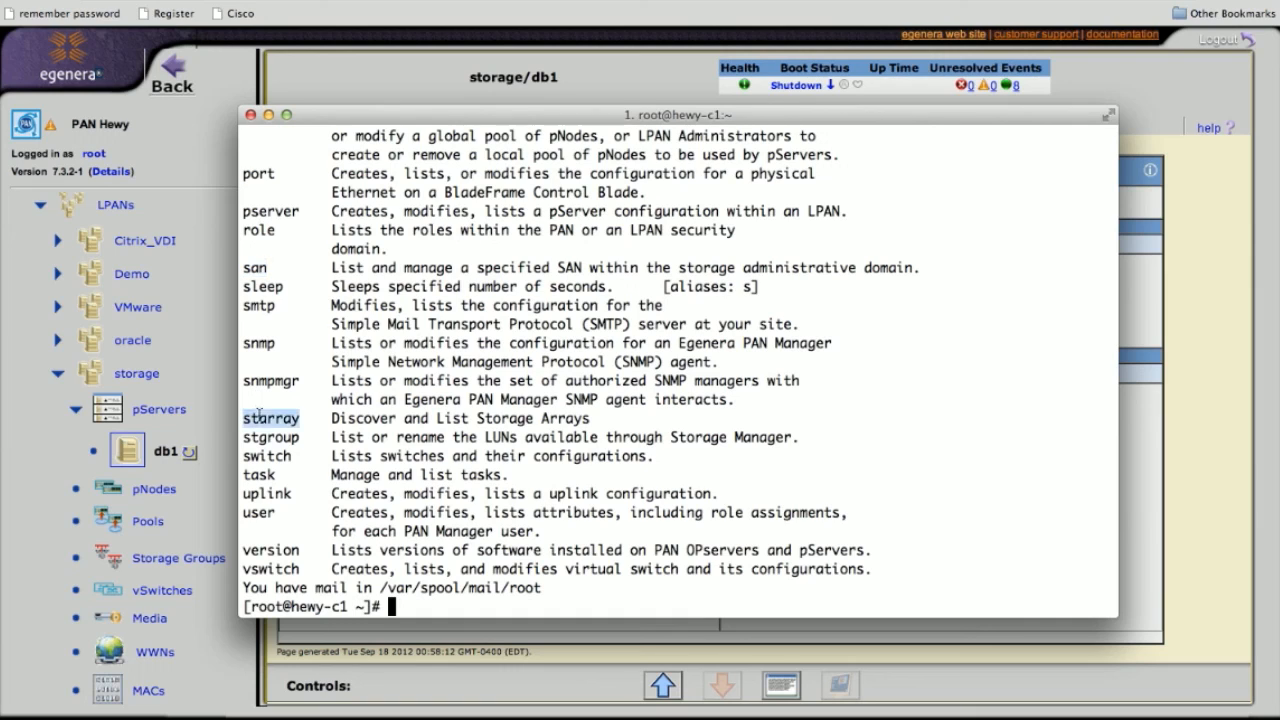
double_click(263, 437)
key("super+c")
double_click(258, 268)
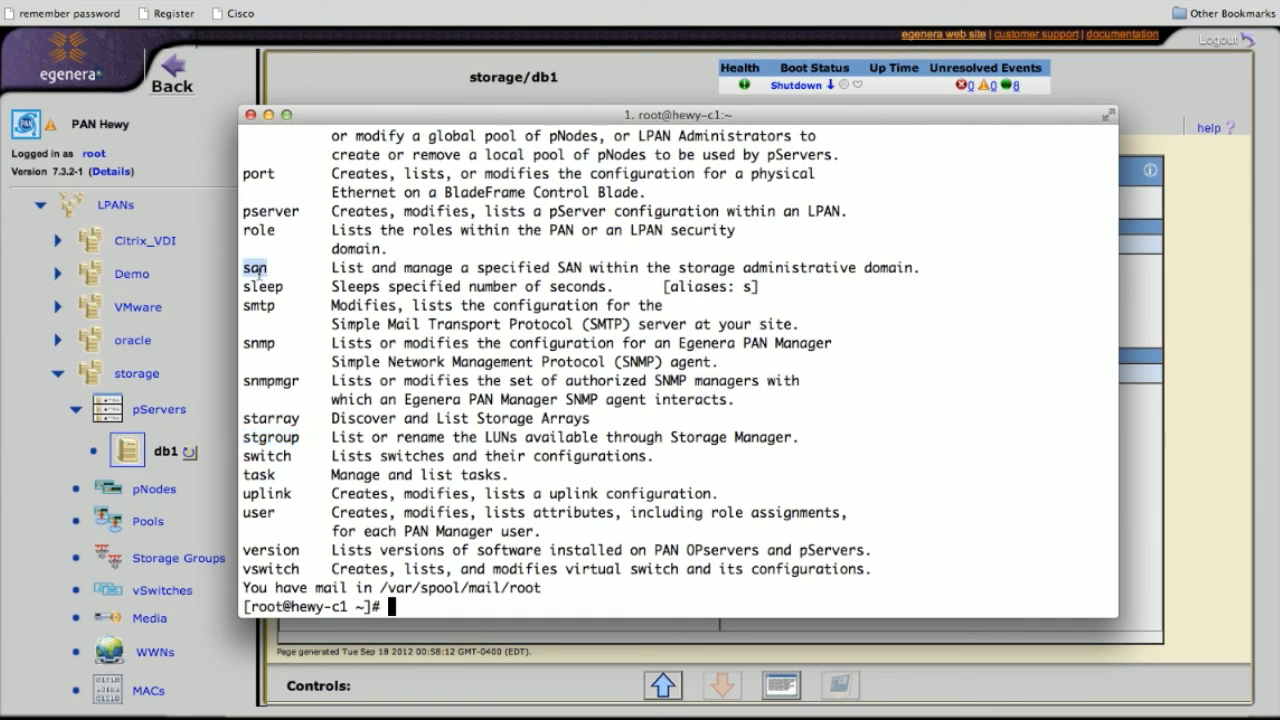
key("Return")
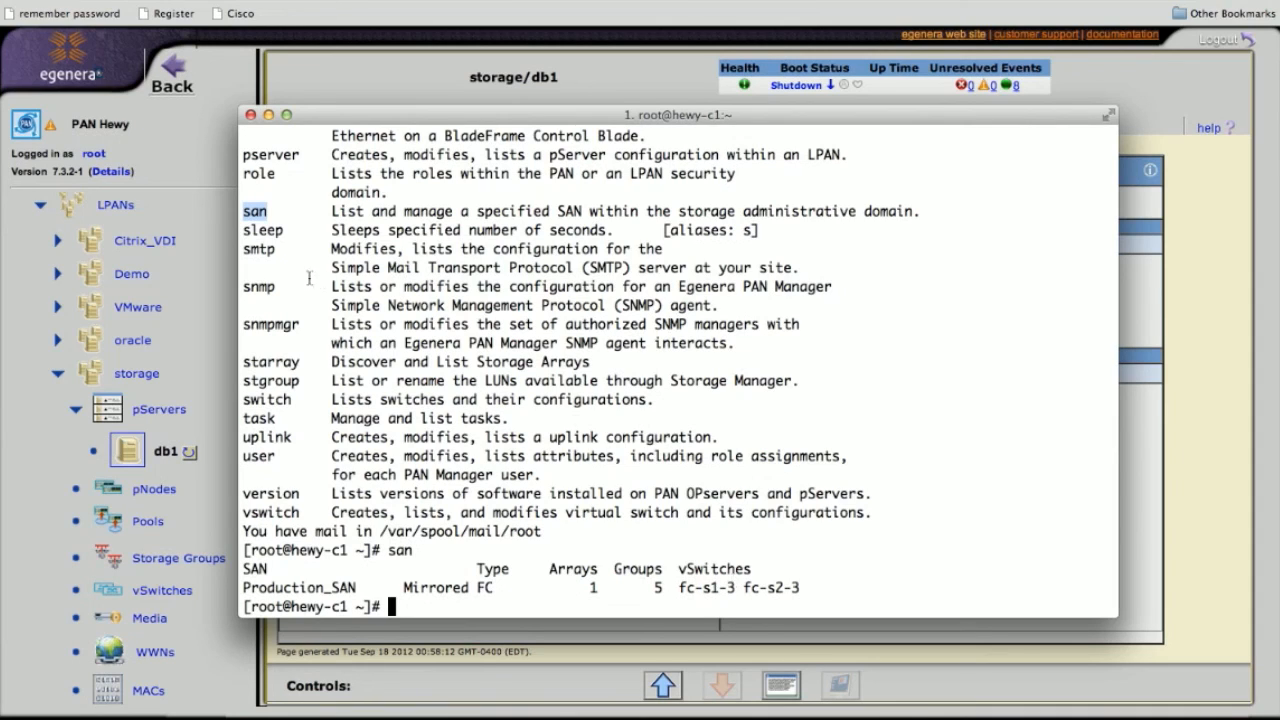
Run starray and stgroup to list the five storage arrays and five storage groups
double_click(272, 362)
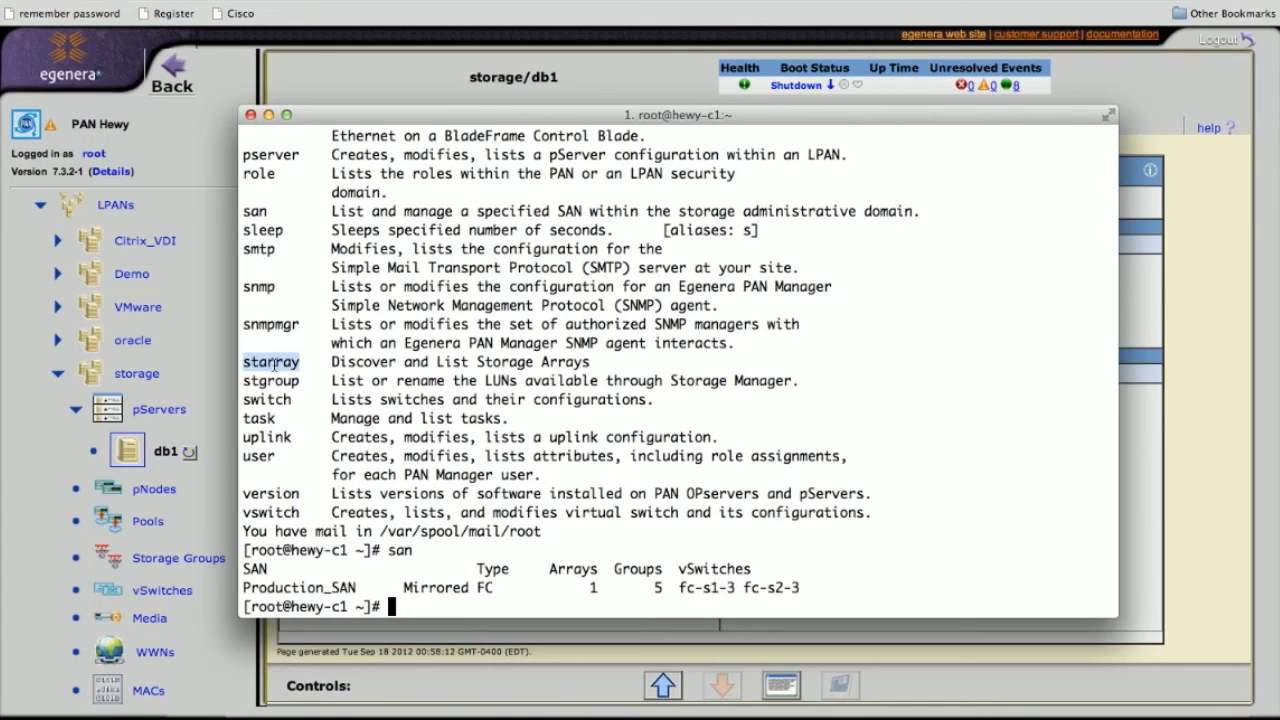
type("starray")
key("Return")
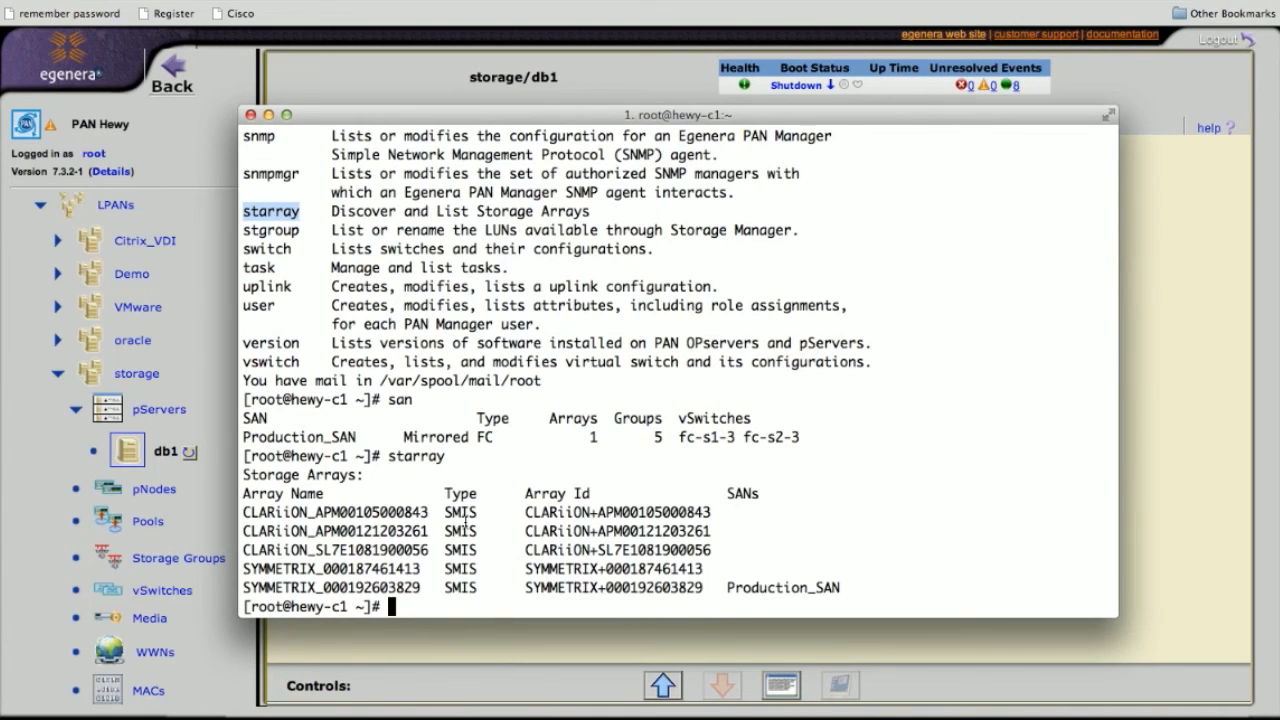
double_click(271, 230)
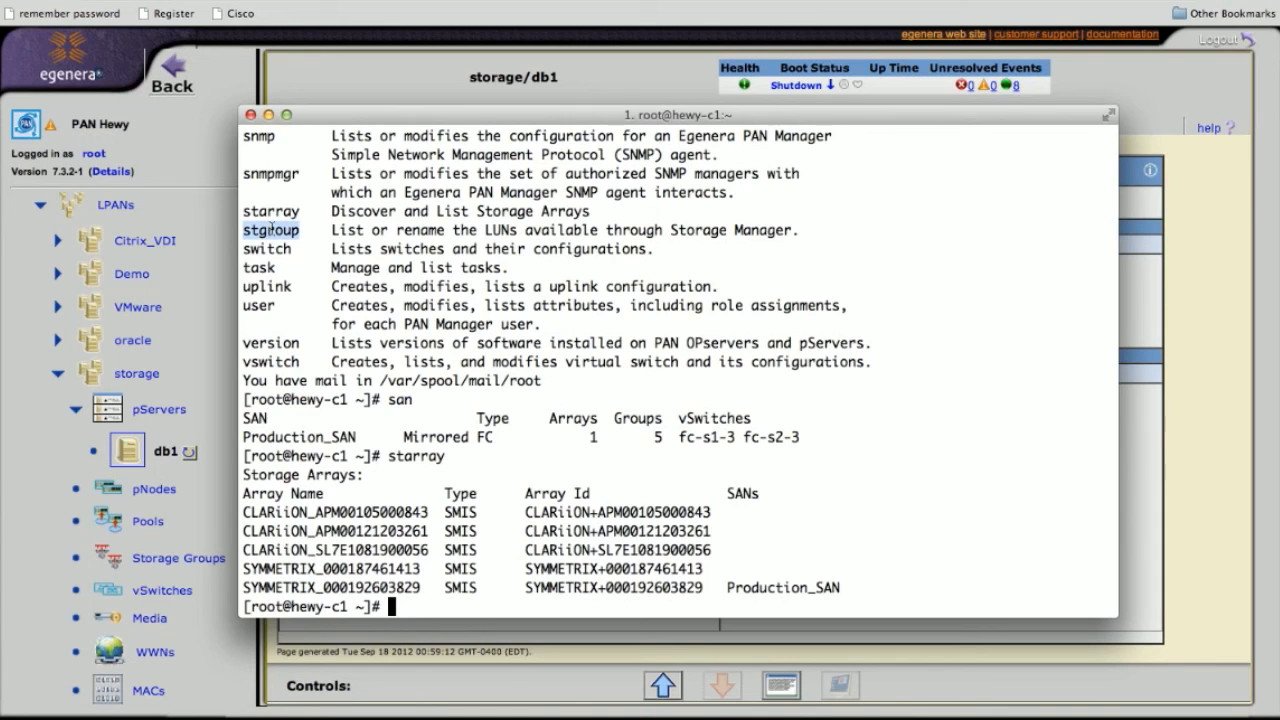
key("super+v")
key("Return")
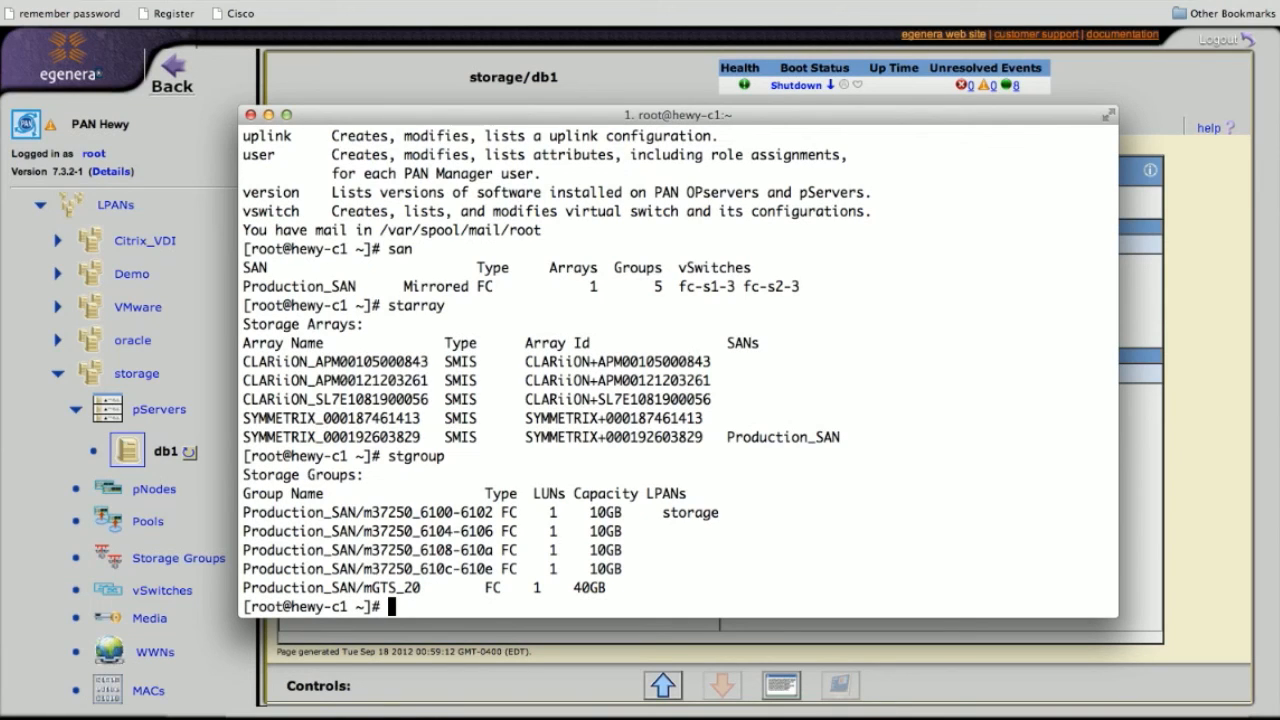
Run 'stgroup -l' for the detailed storage group listing, then move the terminal aside
key("Up")
type("-l")
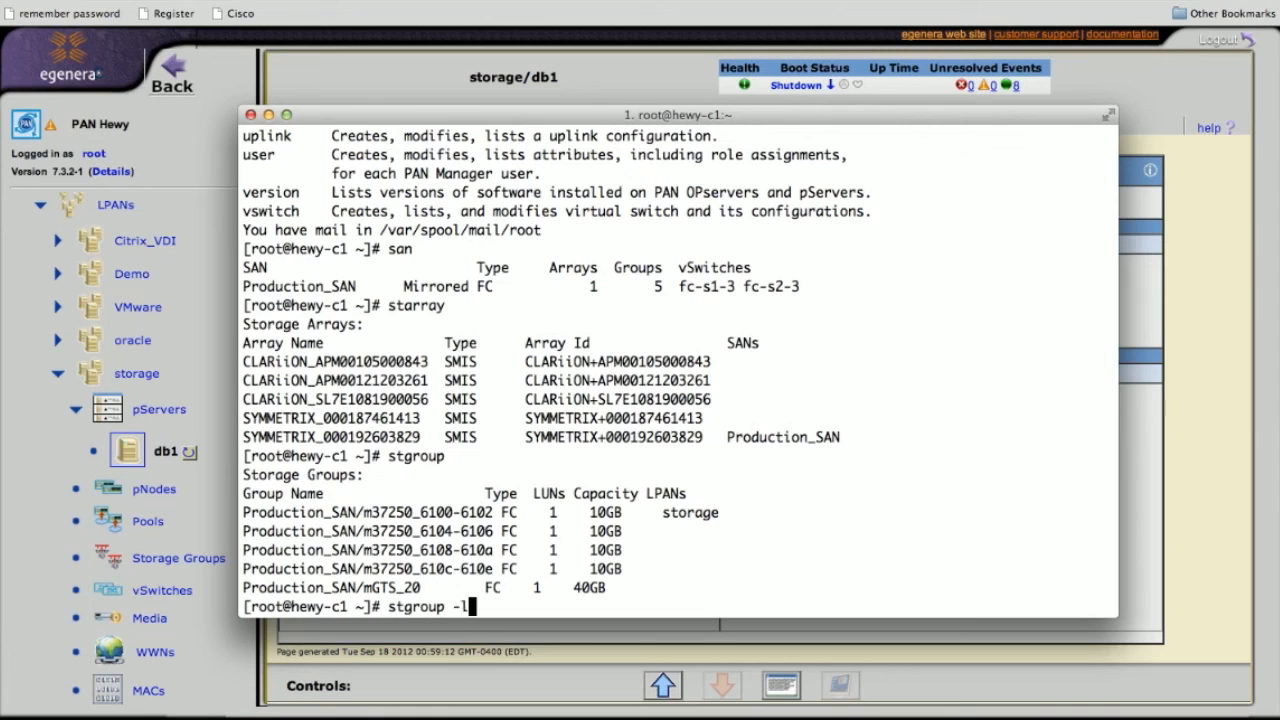
key("Return")
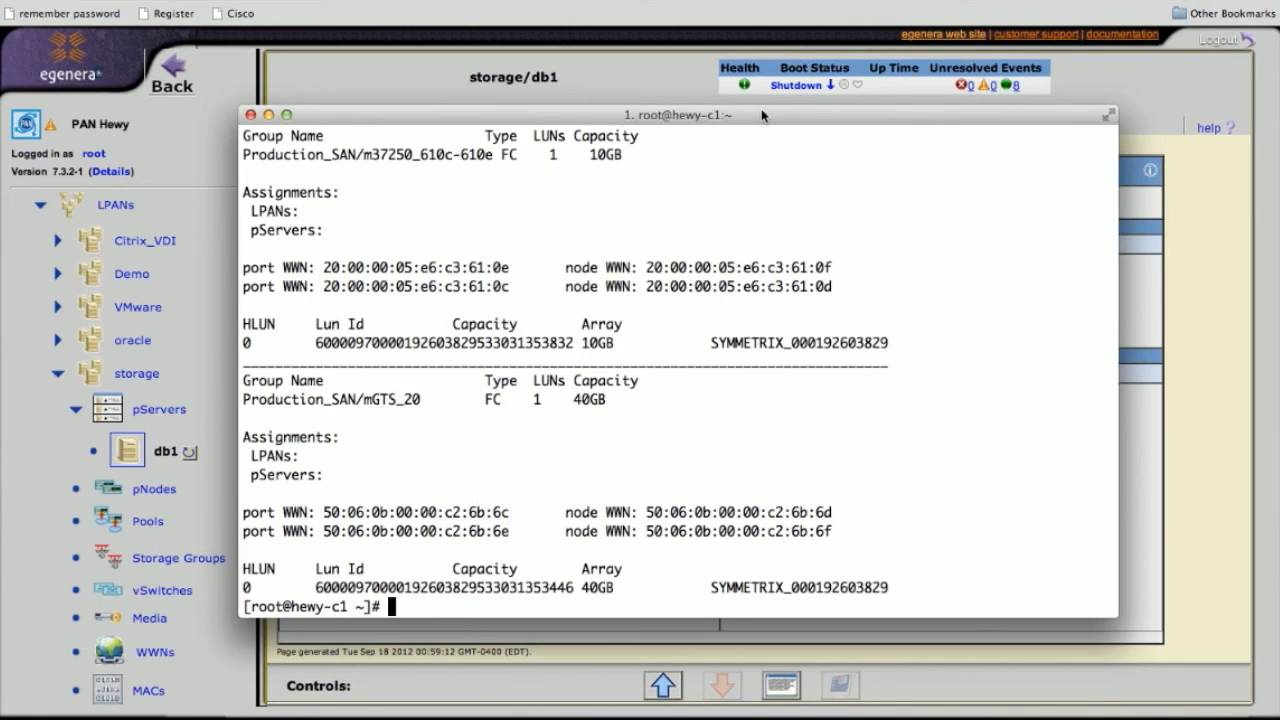
left_click_drag(761, 114, 0, 110)
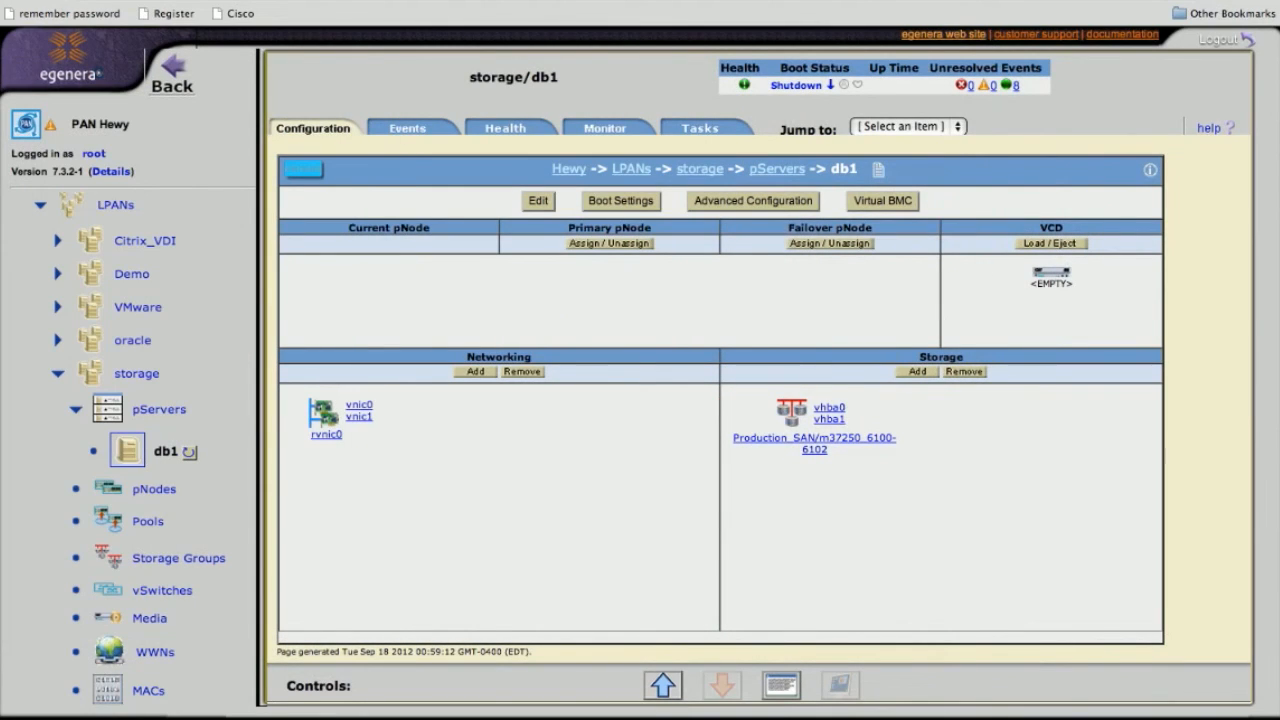